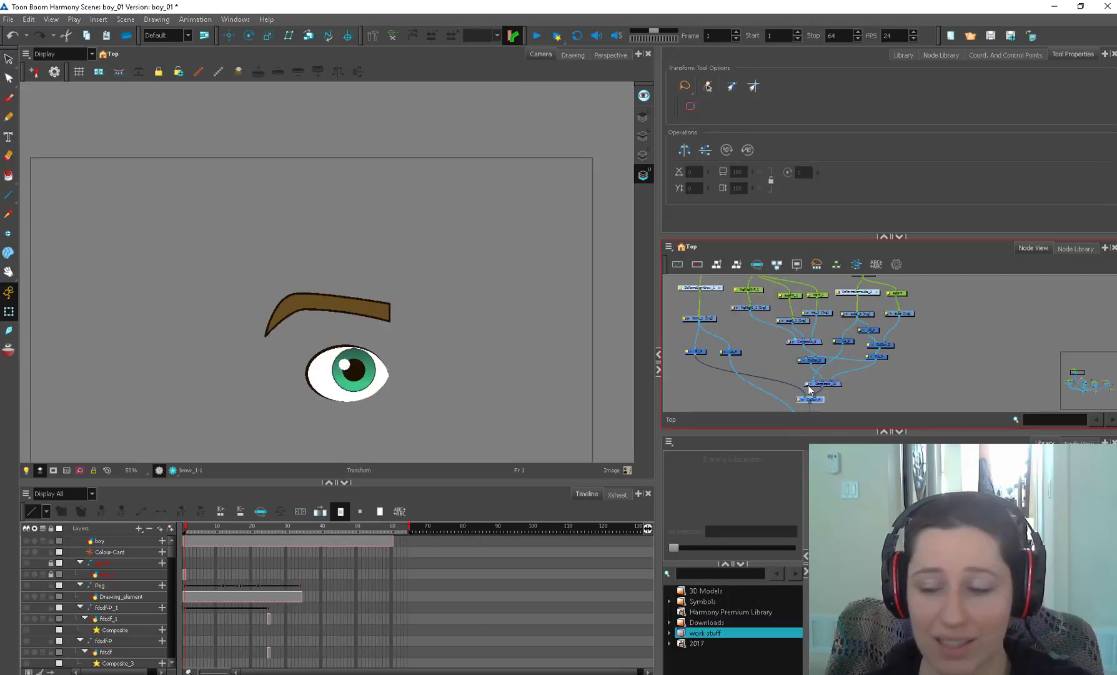
pyautogui.click(714, 318)
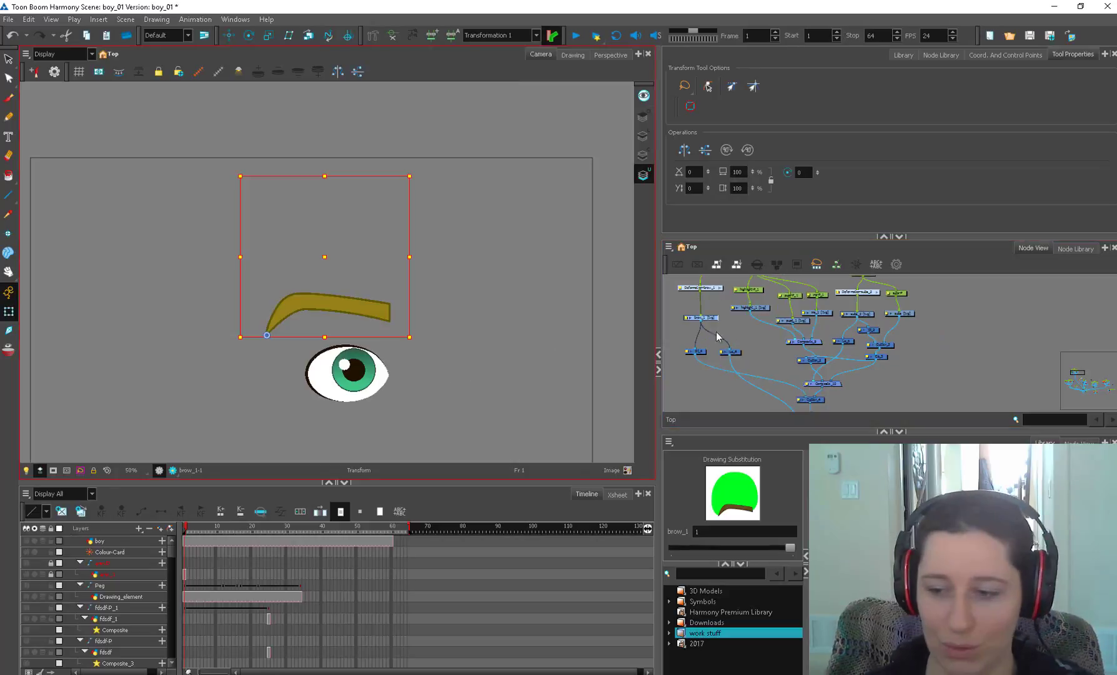
pyautogui.moveTo(778, 334); pyautogui.dragTo(767, 368)
pyautogui.moveTo(918, 346); pyautogui.dragTo(974, 353)
pyautogui.moveTo(974, 332); pyautogui.dragTo(676, 390)
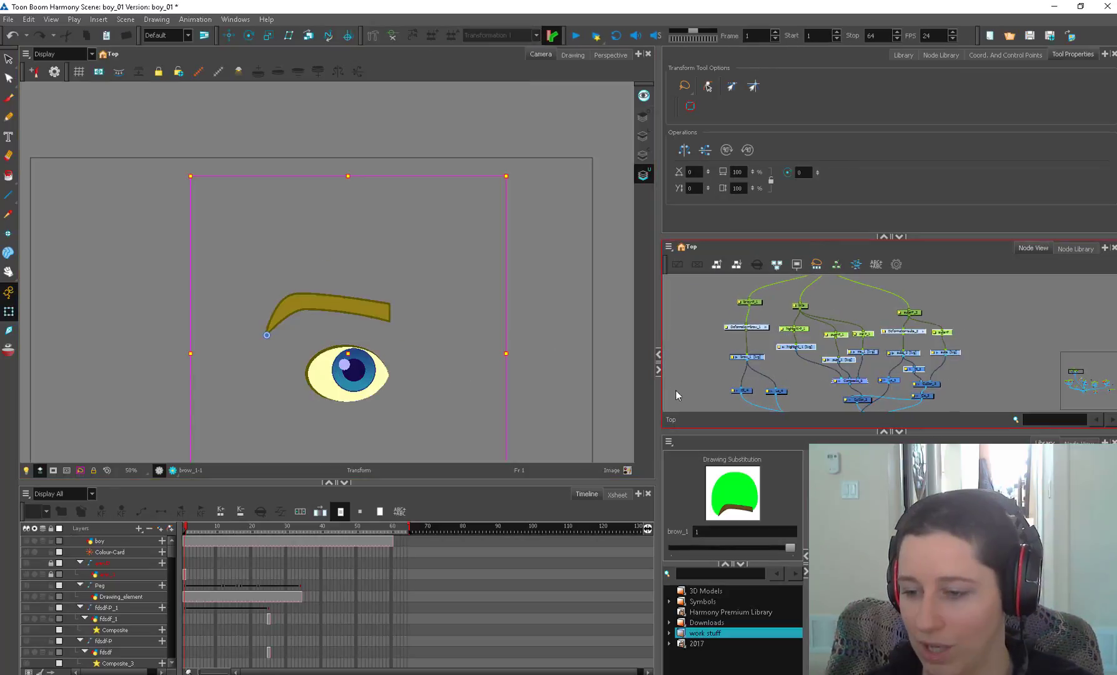
pyautogui.click(892, 268)
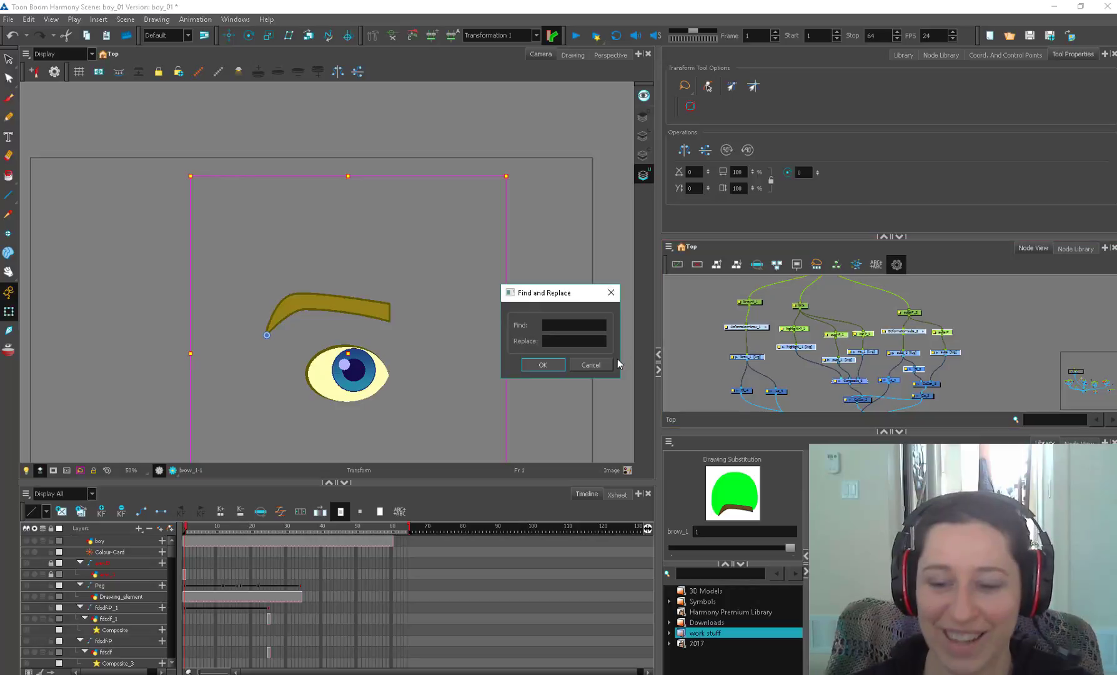
pyautogui.click(677, 323)
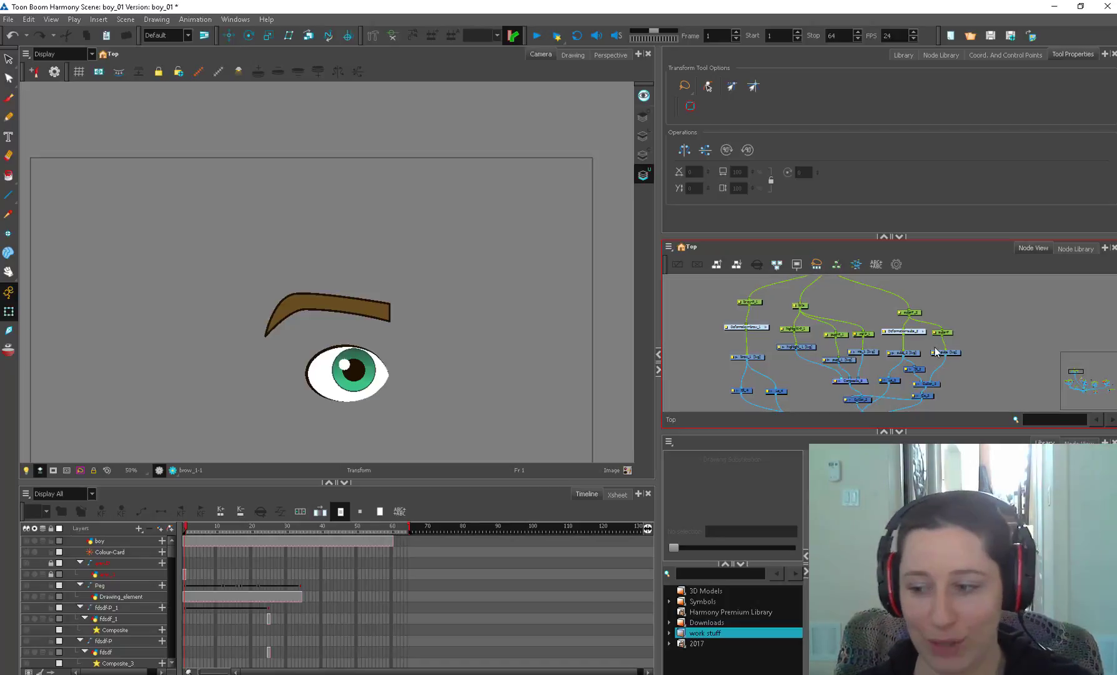
# Set Use Embedded Pivot to Parent Peg for all the selected brow and eye layers at once
pyautogui.moveTo(980, 345)
pyautogui.mouseDown()
pyautogui.moveTo(824, 372)
pyautogui.moveTo(679, 376)
pyautogui.mouseUp()
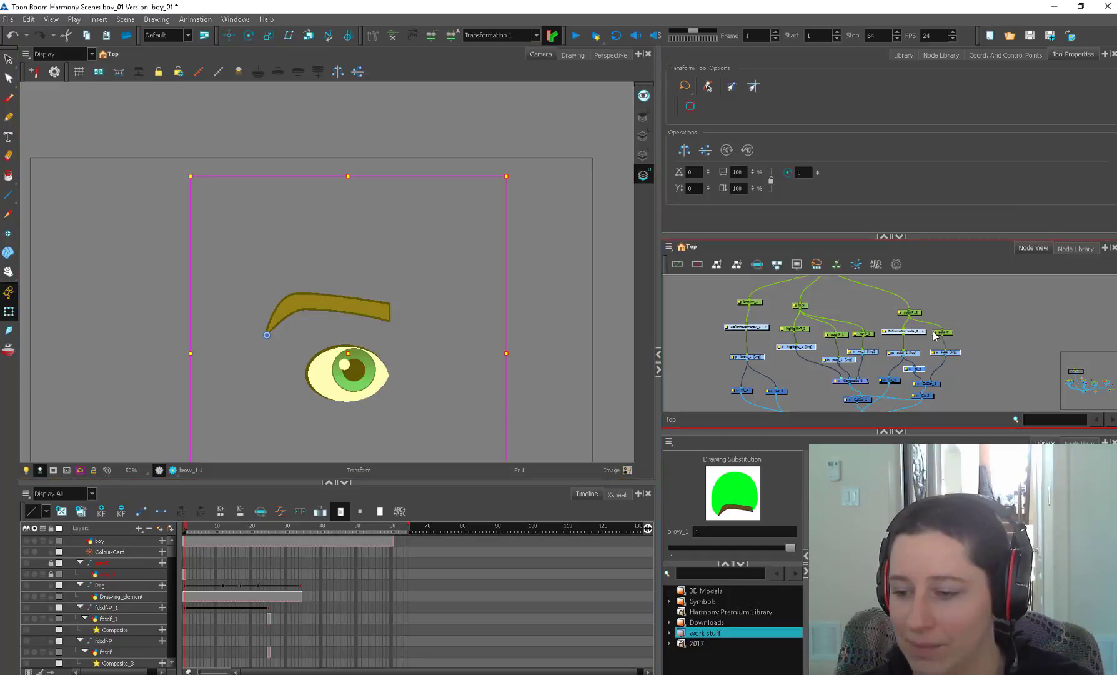
pyautogui.click(836, 265)
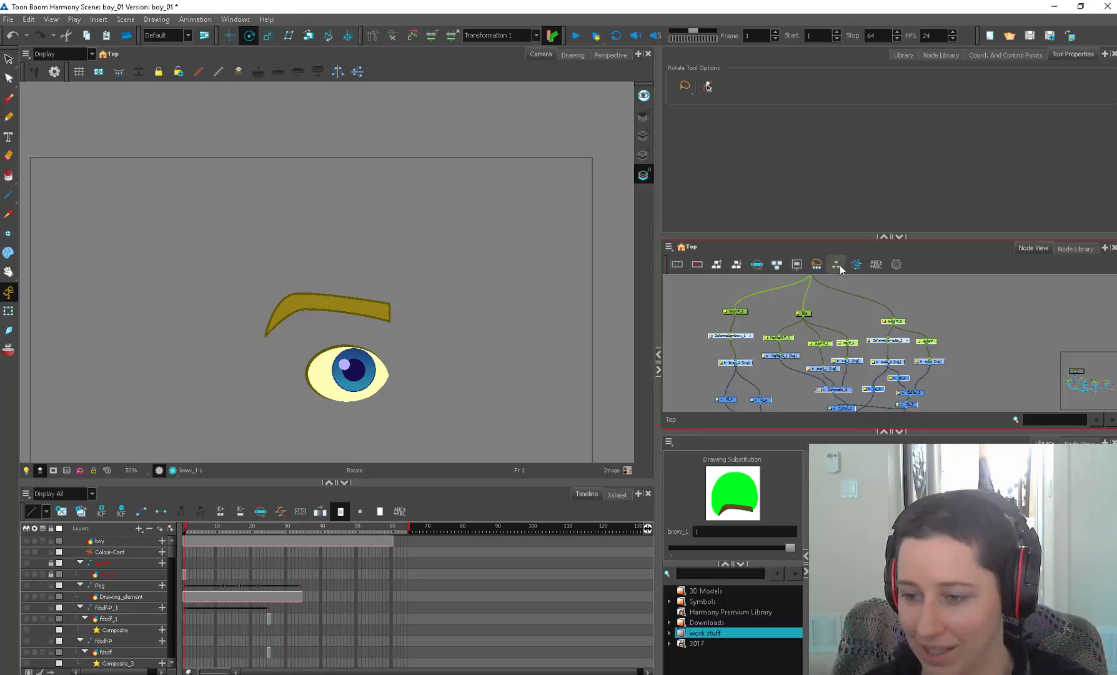
pyautogui.click(838, 265)
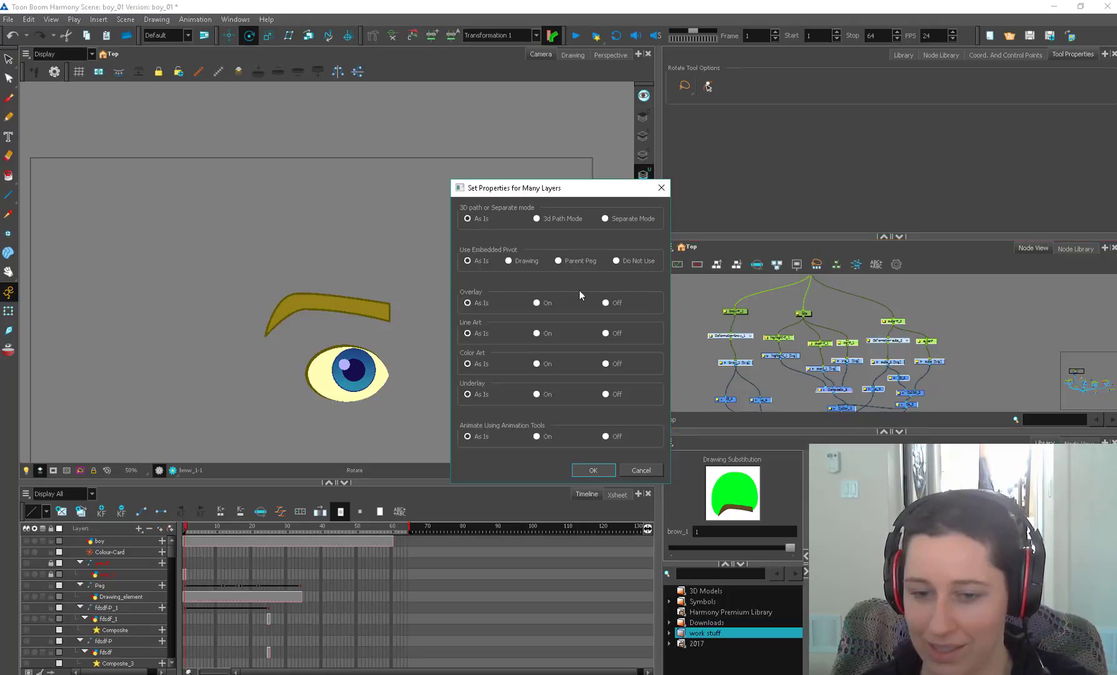
pyautogui.click(558, 261)
pyautogui.click(593, 470)
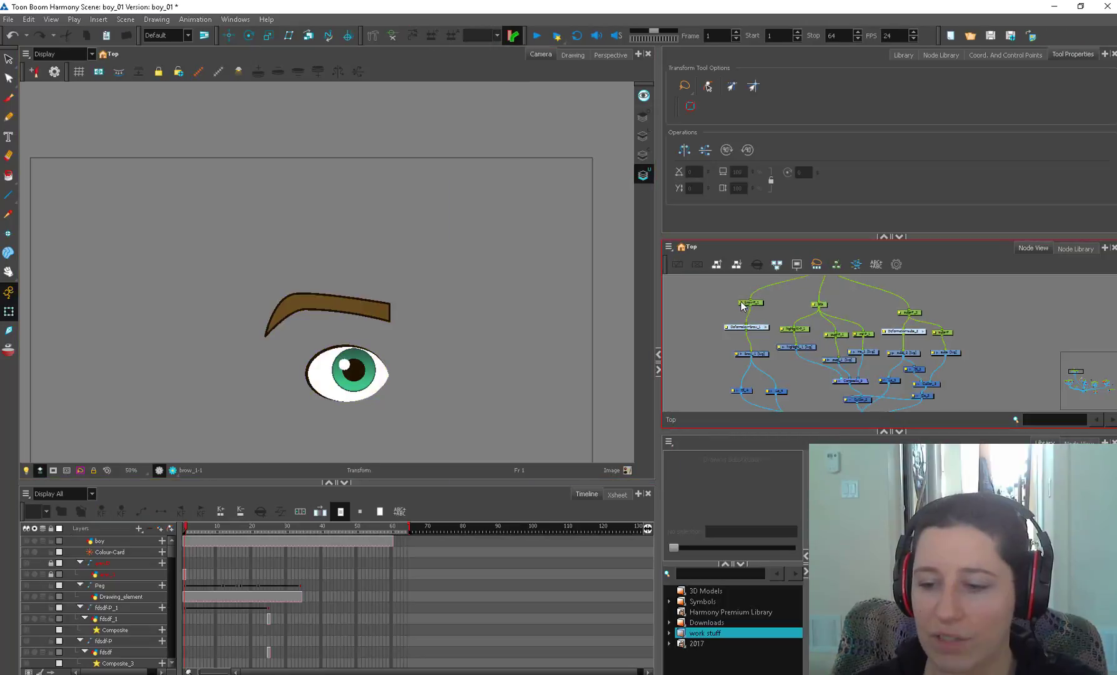
# Check the pivot values of the brow-P_1 peg and inspect its pivot with the Rotate tool
pyautogui.doubleClick(747, 304)
pyautogui.click(537, 410)
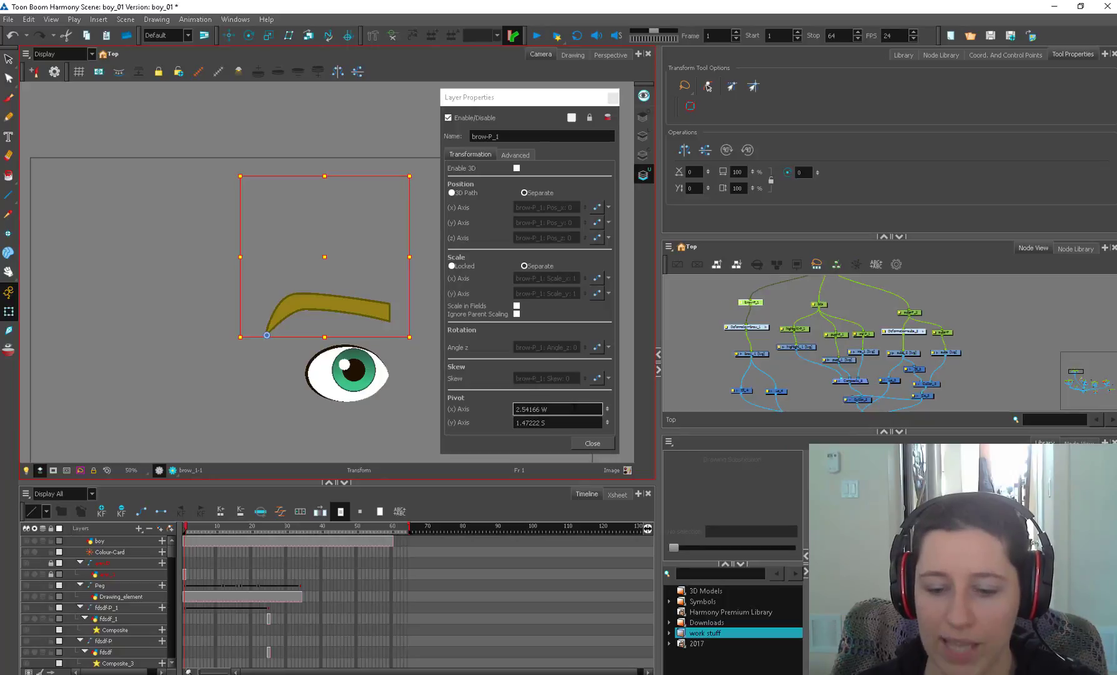
pyautogui.click(248, 35)
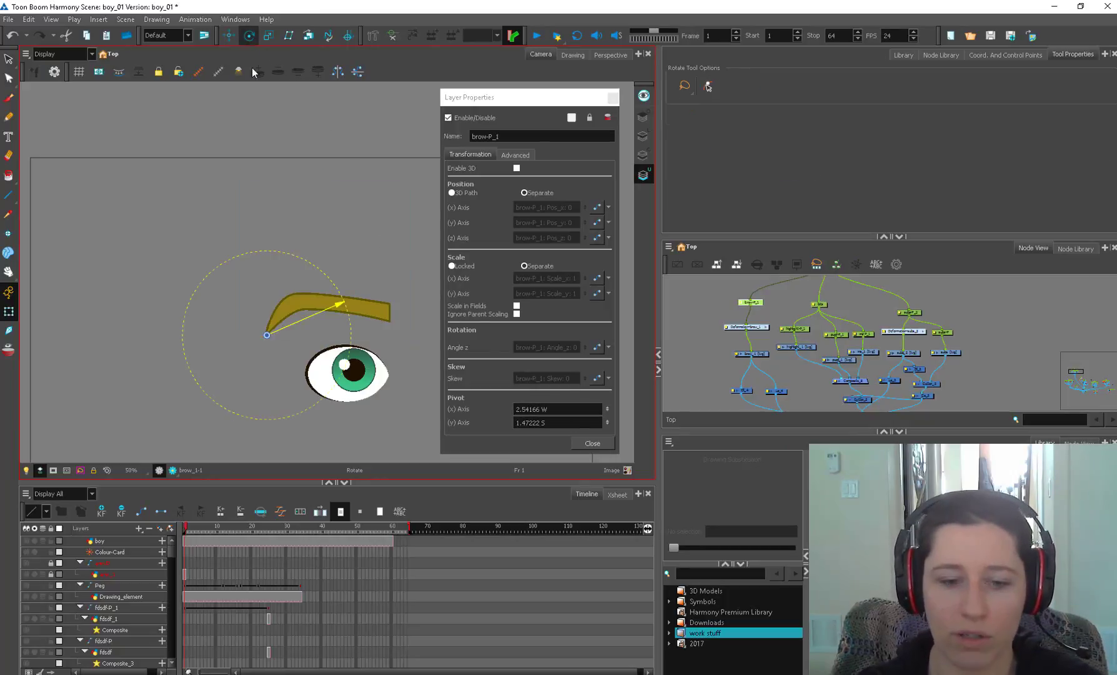
pyautogui.moveTo(267, 335)
pyautogui.mouseDown()
pyautogui.moveTo(406, 307)
pyautogui.moveTo(308, 300)
pyautogui.moveTo(266, 330)
pyautogui.mouseUp()
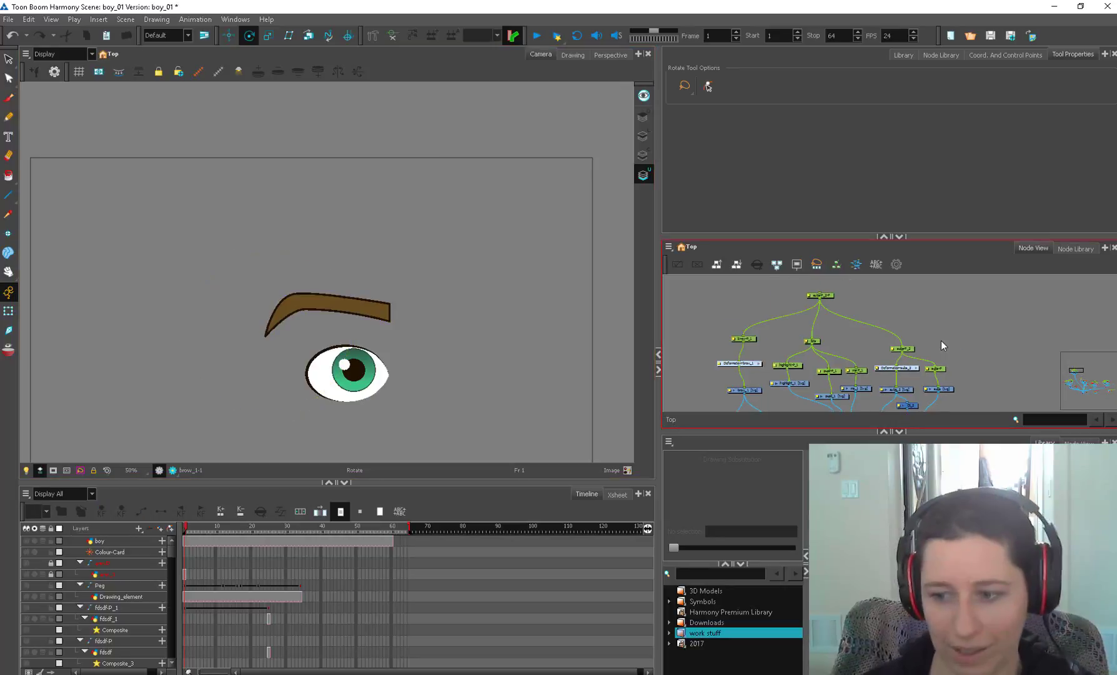
# Review the pivot properties of the top peg subs-P_2-P and the embedded pivot option of the brow_1 drawing
pyautogui.moveTo(942, 350); pyautogui.dragTo(924, 352)
pyautogui.doubleClick(798, 297)
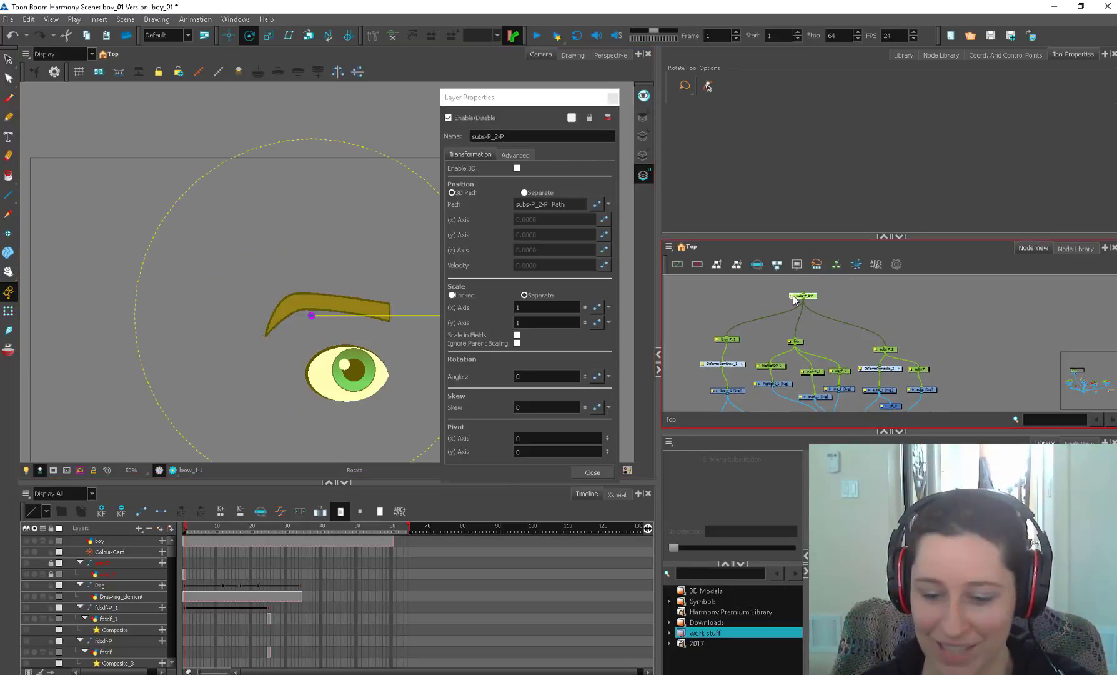
pyautogui.doubleClick(719, 341)
pyautogui.click(721, 338)
pyautogui.moveTo(928, 373); pyautogui.dragTo(935, 345)
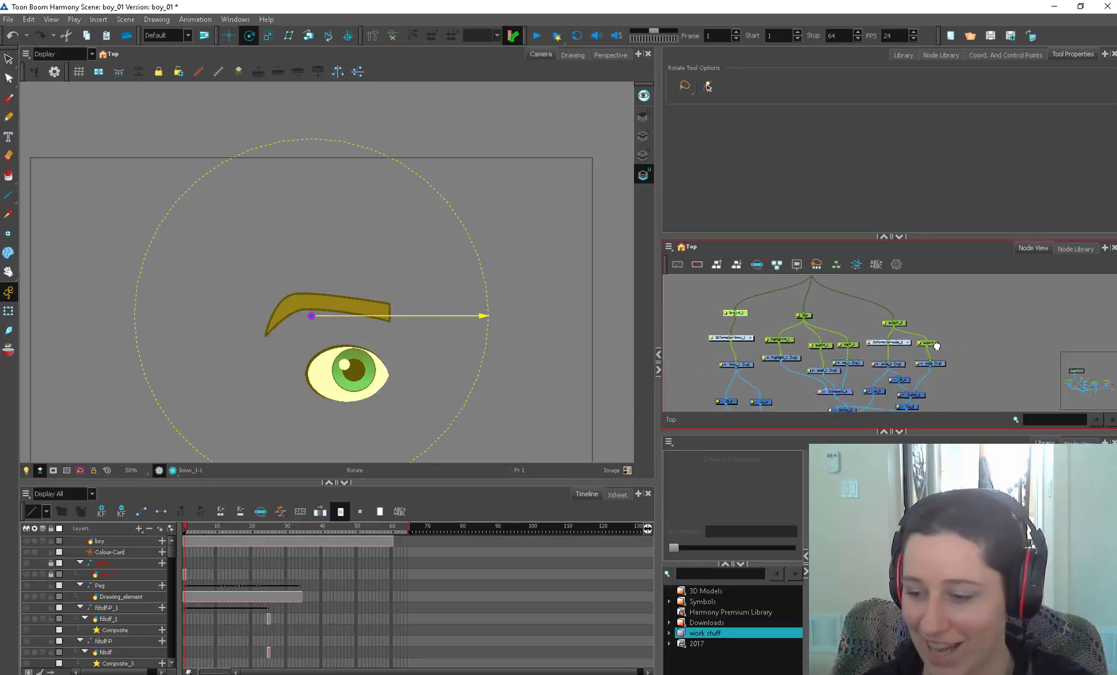
pyautogui.click(720, 362)
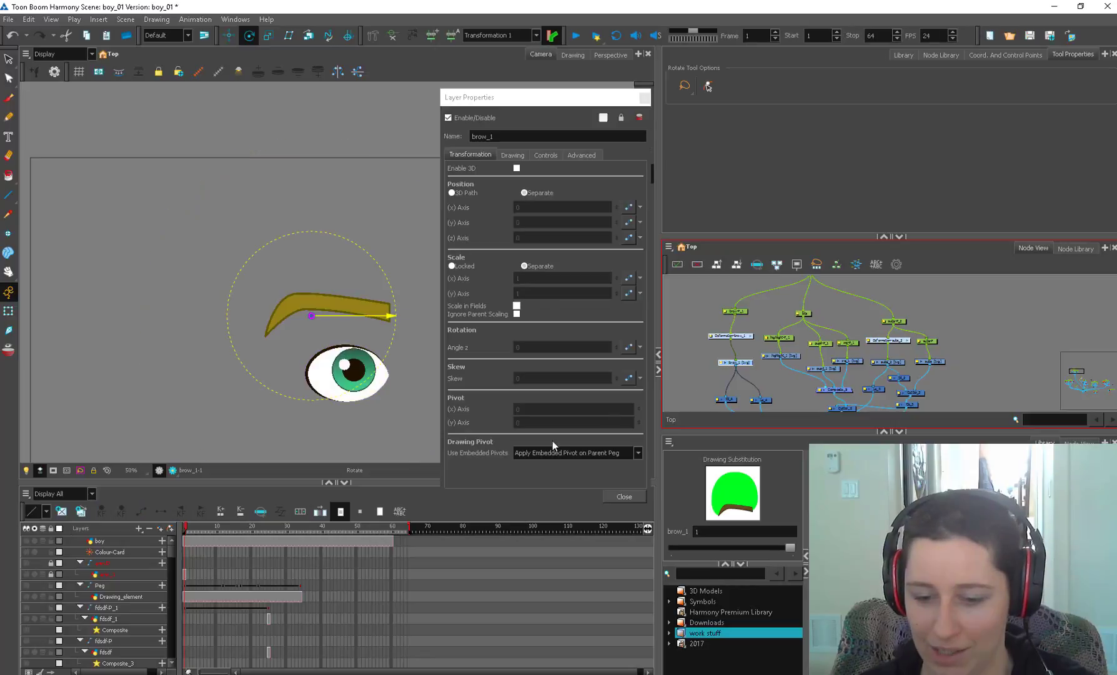
pyautogui.click(764, 356)
pyautogui.click(622, 497)
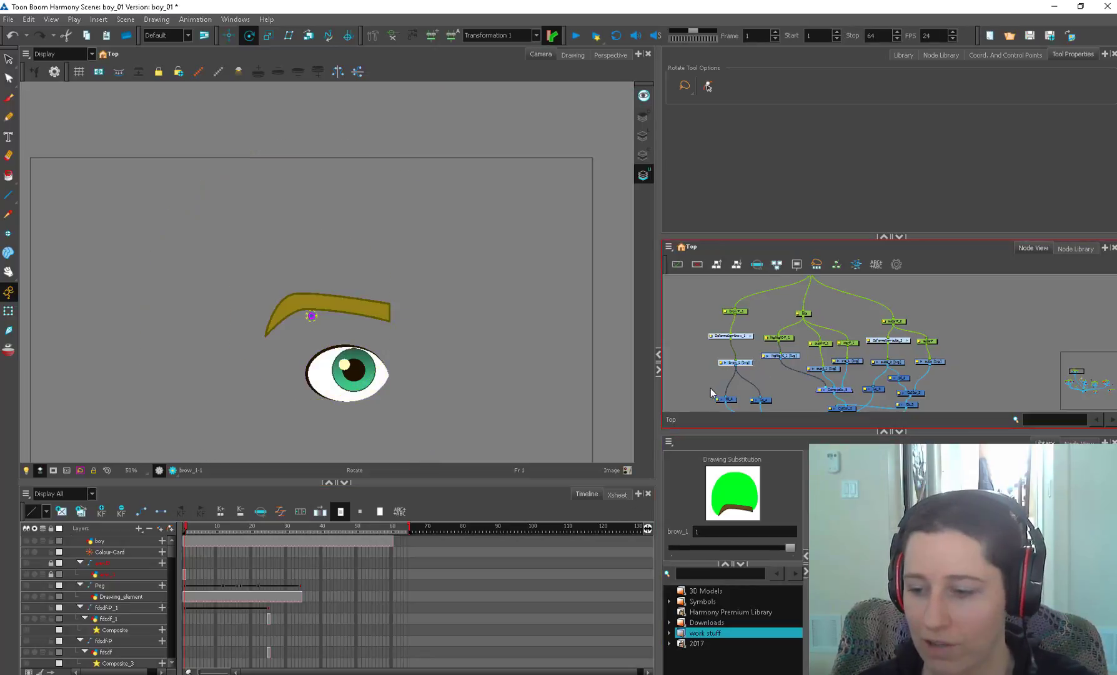
# Place the brow_1 drawing's pivot at the brow's lower pointed tip with the Drawing Pivot tool, previewing all art layers
pyautogui.click(934, 376)
pyautogui.click(737, 361)
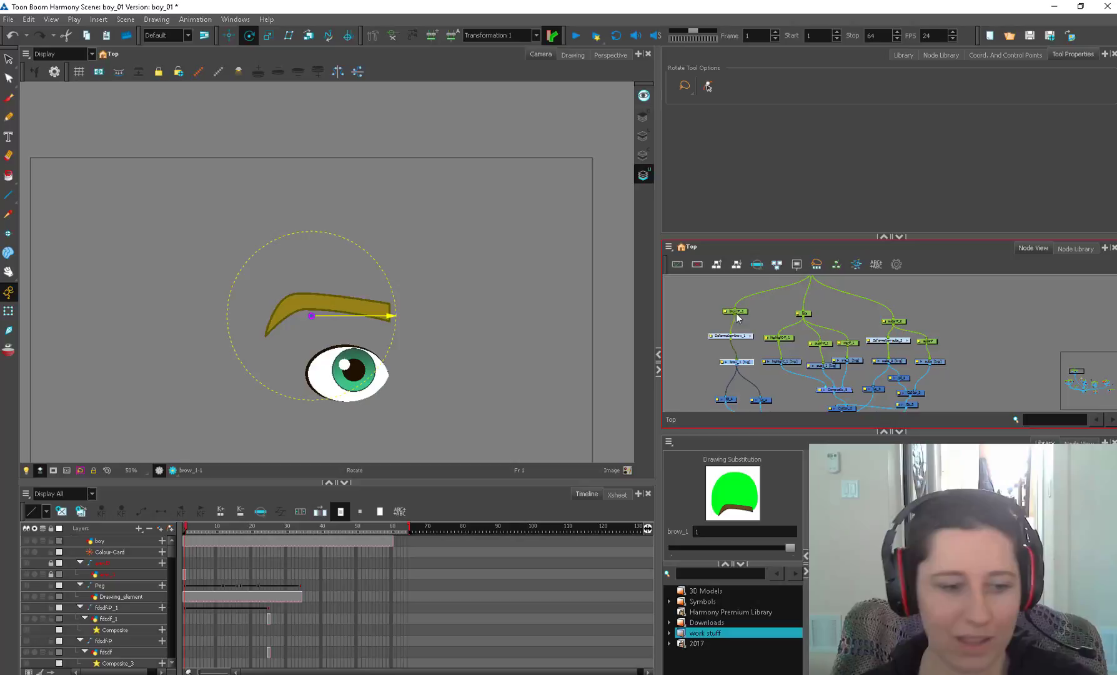
pyautogui.click(9, 233)
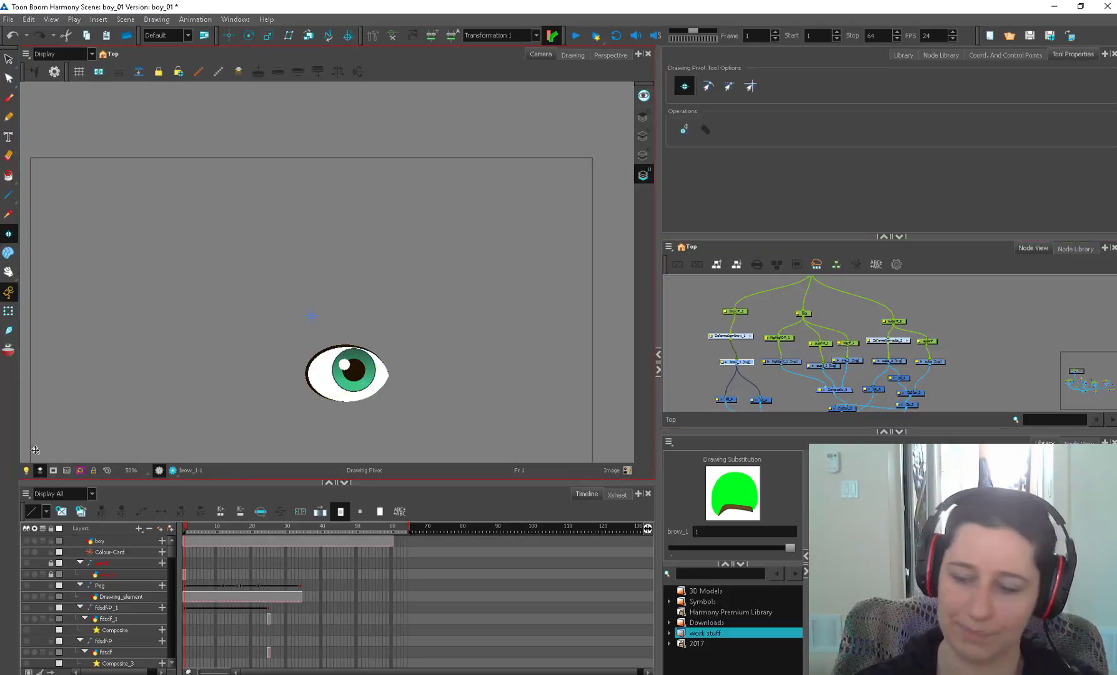
pyautogui.click(645, 97)
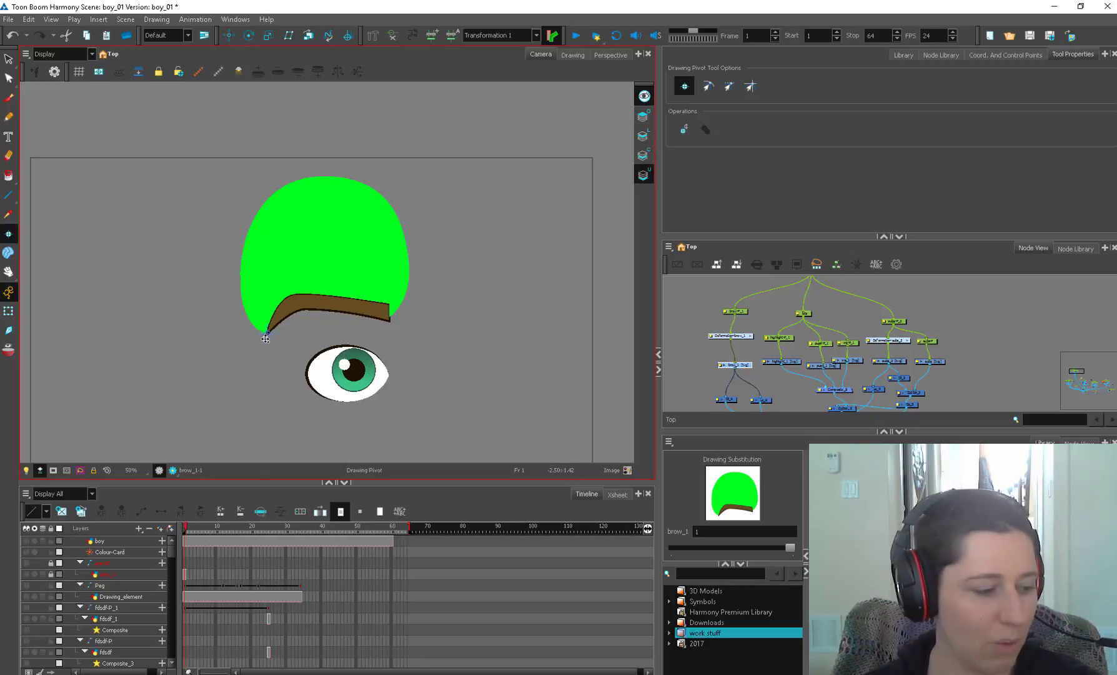
# Place the highlight_1 drawing's pivot at the centre of the eye's white highlight
pyautogui.press('h')
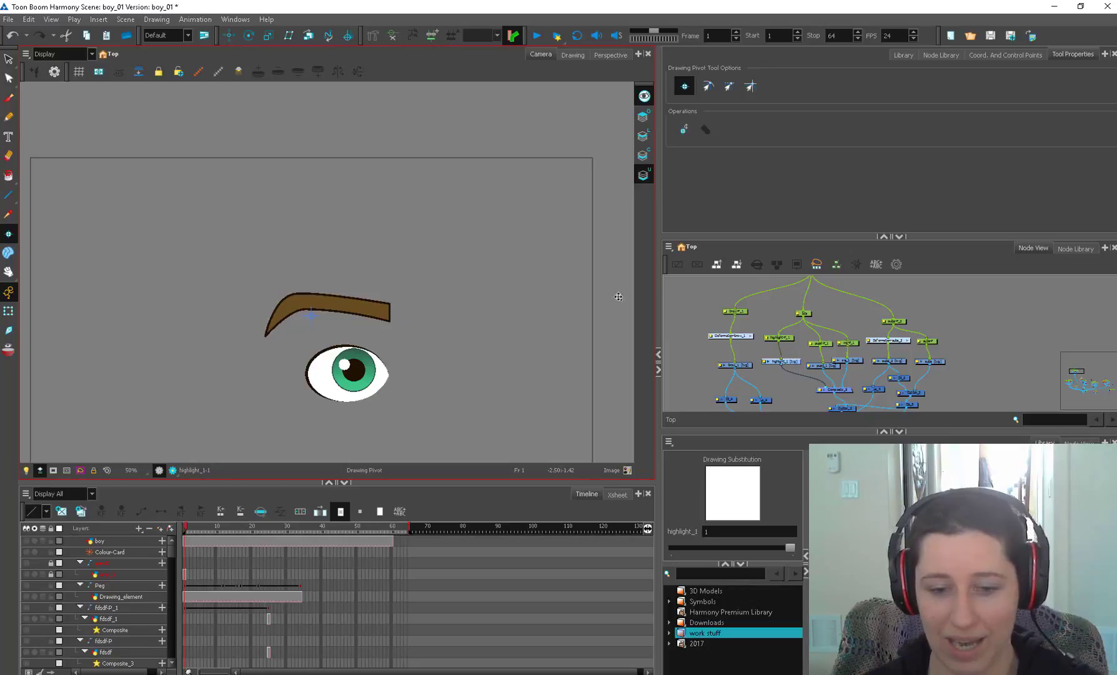
pyautogui.click(790, 364)
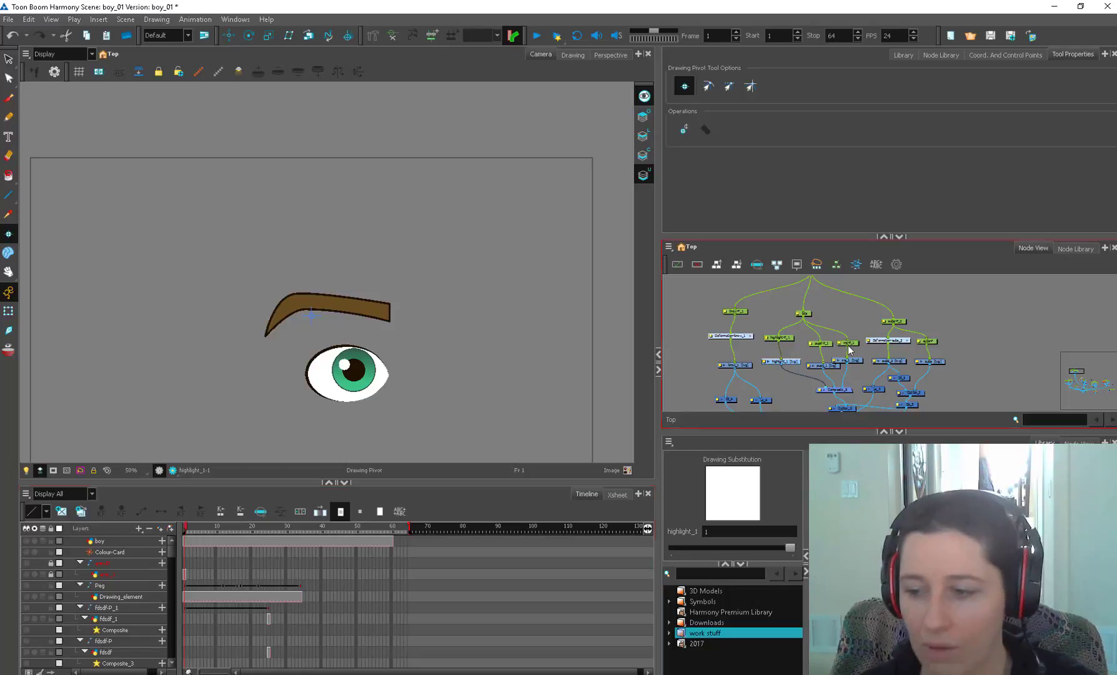
pyautogui.moveTo(790, 361); pyautogui.dragTo(786, 360)
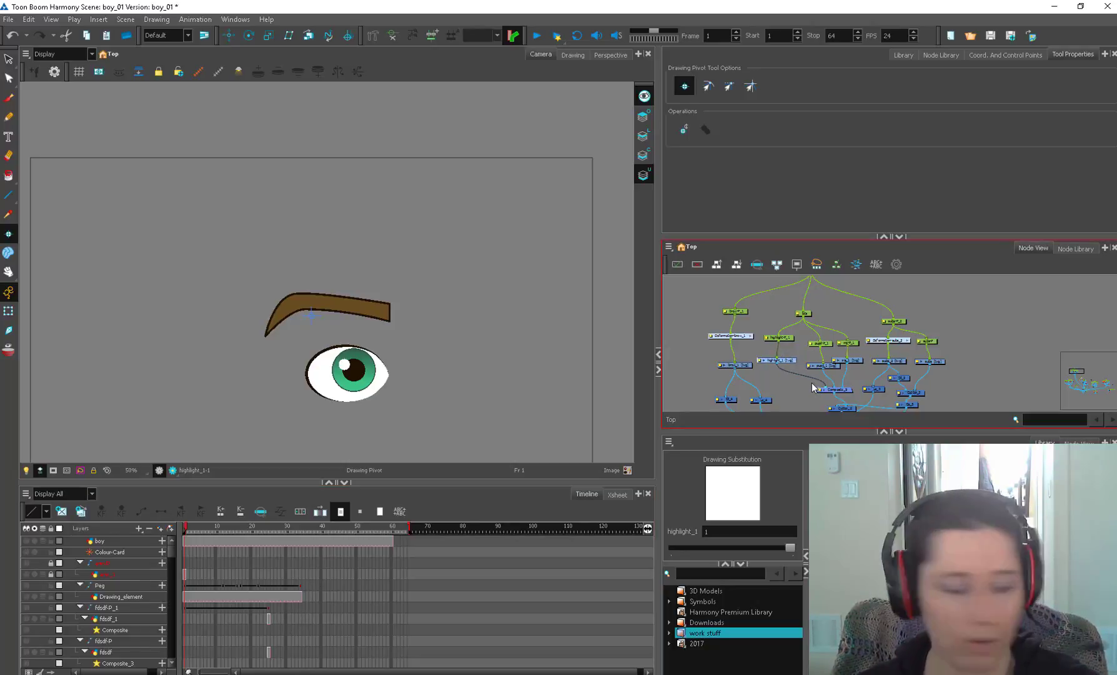
pyautogui.moveTo(902, 407); pyautogui.dragTo(892, 328)
pyautogui.moveTo(1087, 383); pyautogui.dragTo(1077, 370)
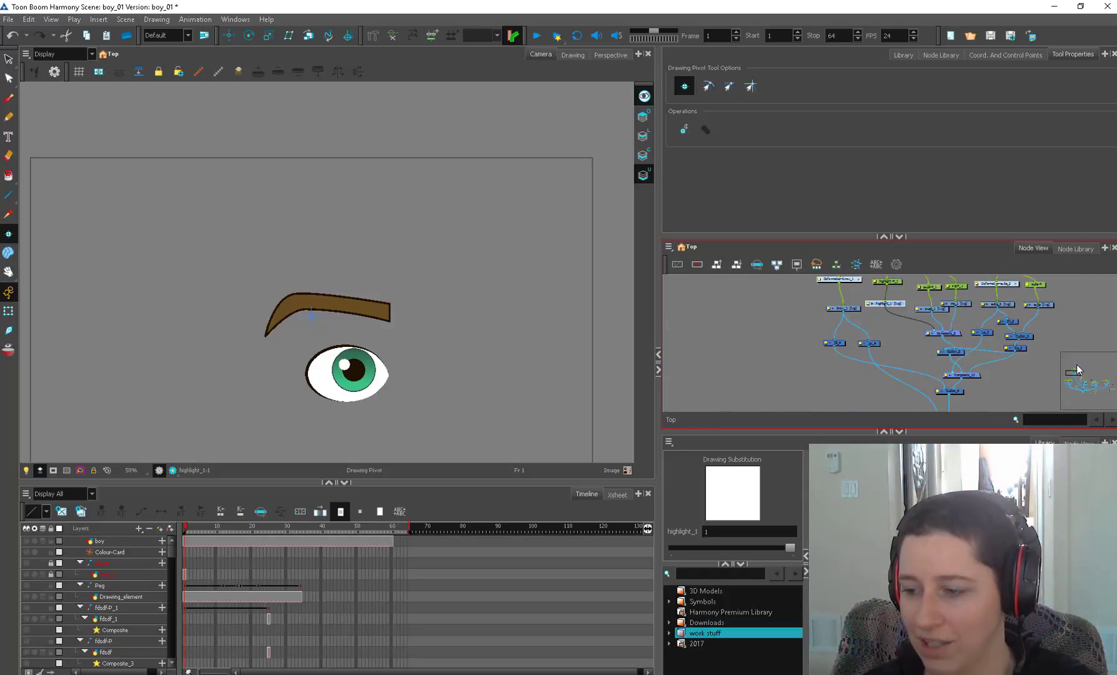
pyautogui.moveTo(906, 363); pyautogui.dragTo(789, 403)
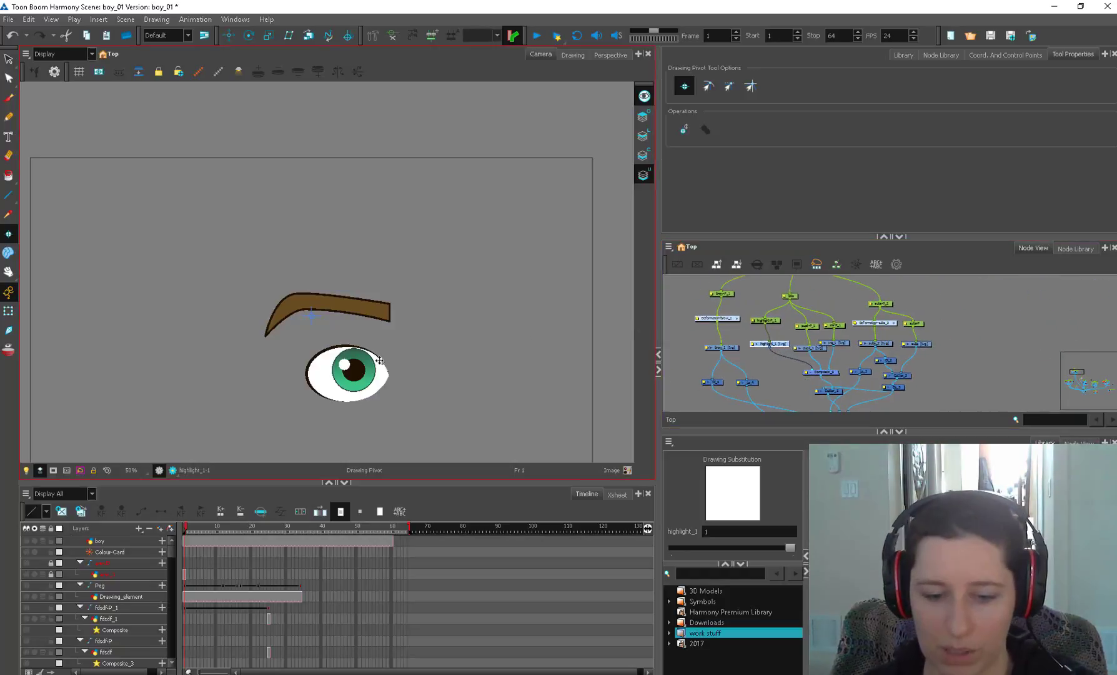
pyautogui.click(344, 365)
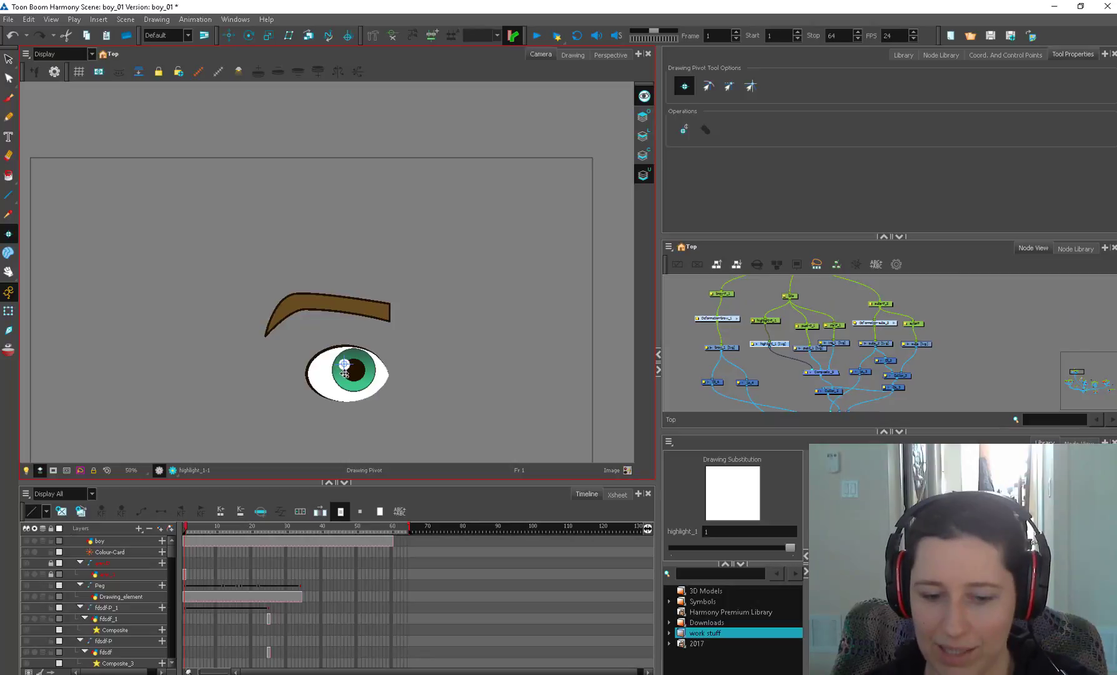
pyautogui.scroll(2, 344, 365)
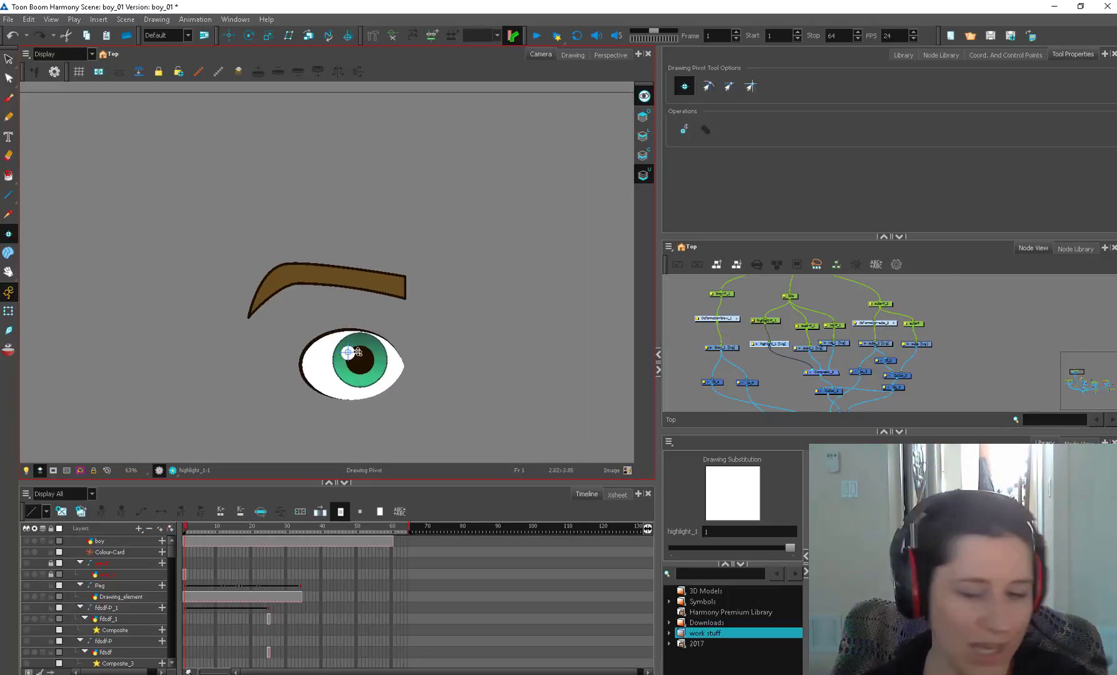
pyautogui.scroll(5, 348, 352)
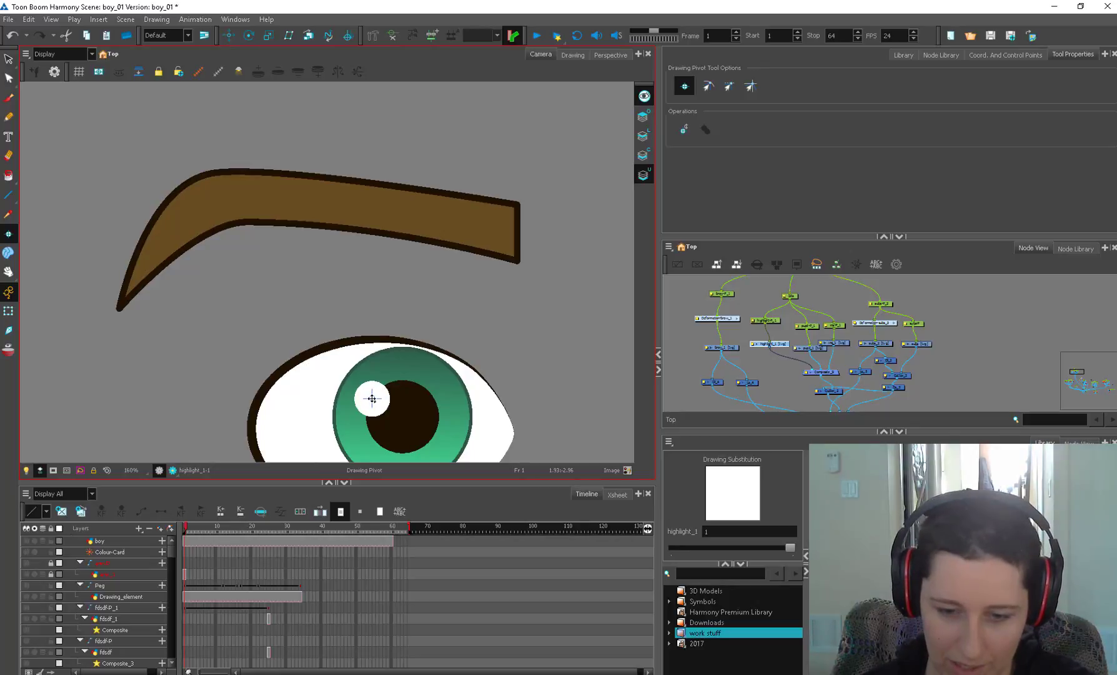
# Set the drawing pivots for pupil_1 and the remaining eye drawings
pyautogui.press('j')
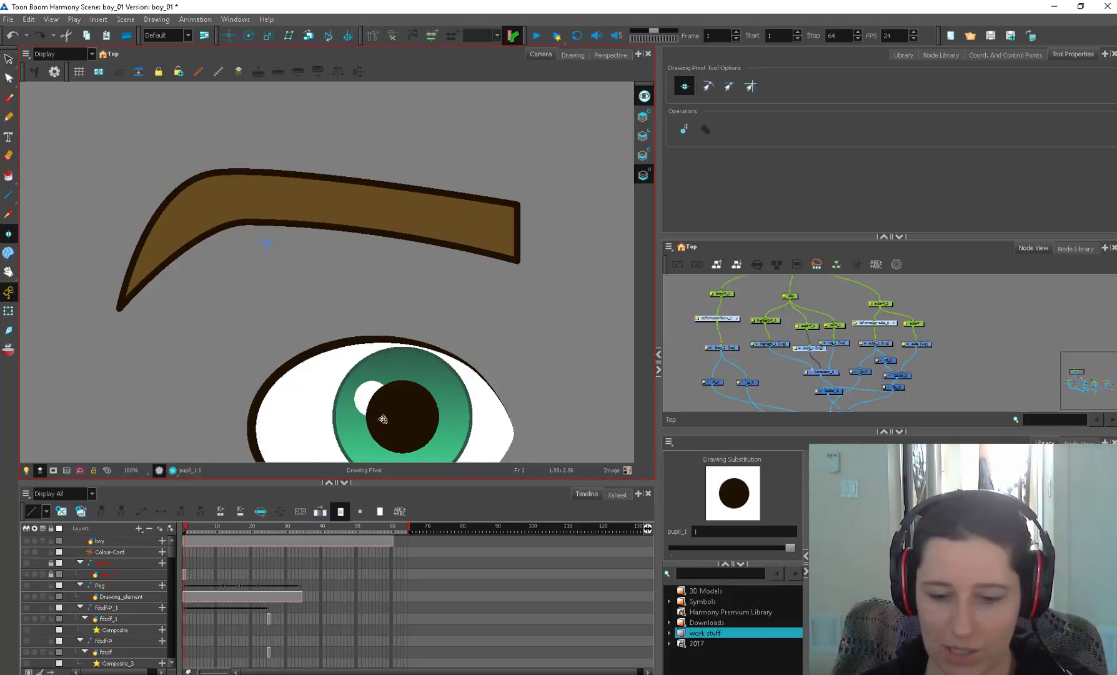
pyautogui.press('j')
pyautogui.press('k')
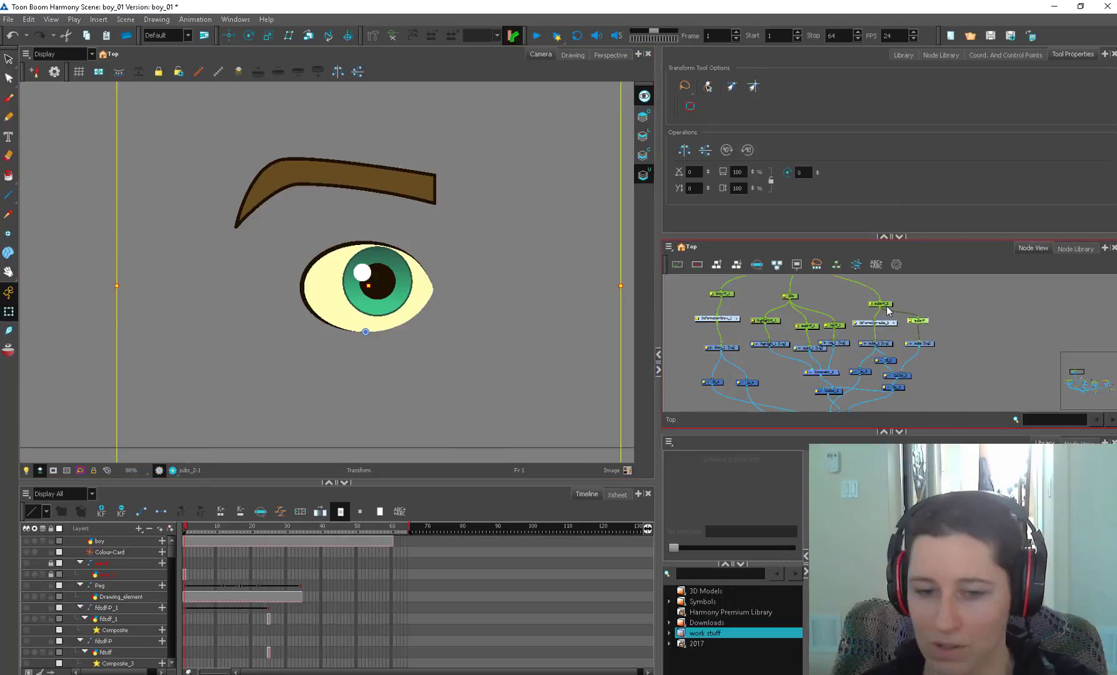
# Compare the pivots of the subs-P_2 and subs-P pegs around the Deformation-subs_2 group
pyautogui.click(882, 306)
pyautogui.moveTo(865, 306); pyautogui.dragTo(838, 338)
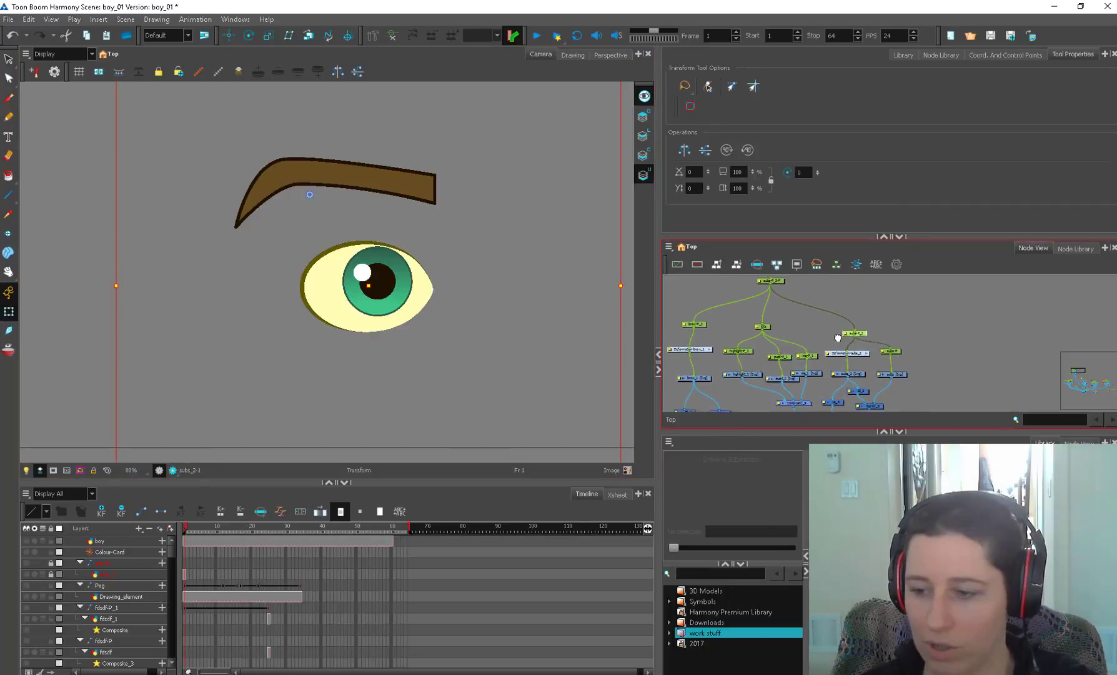
pyautogui.scroll(5, 837, 338)
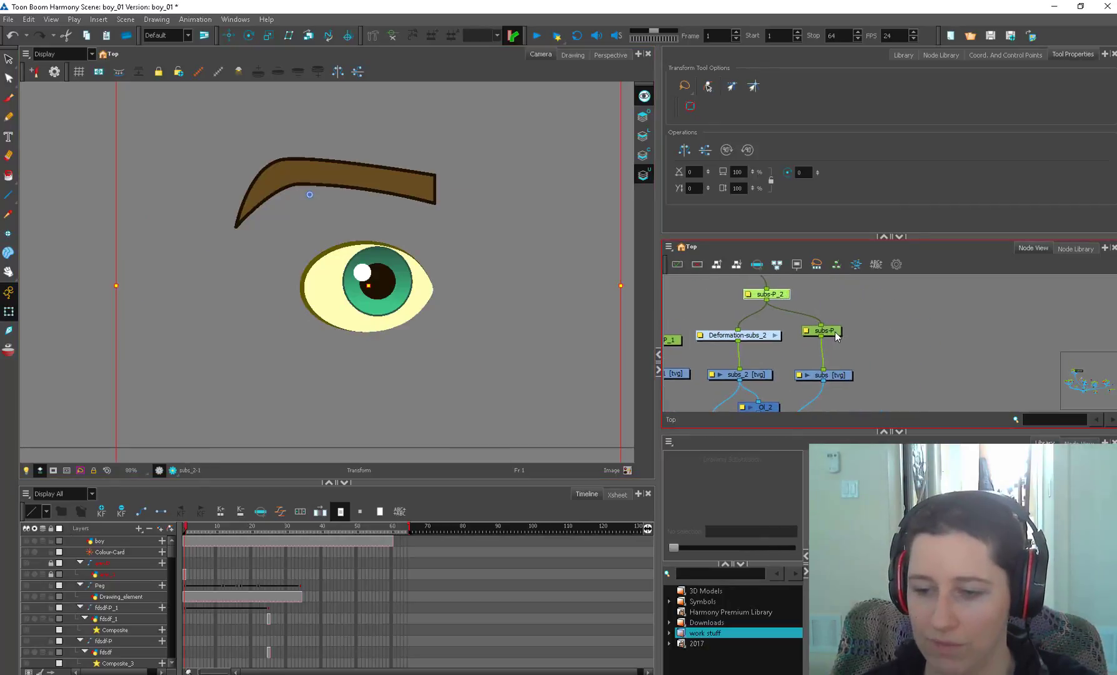
pyautogui.click(835, 332)
pyautogui.click(778, 296)
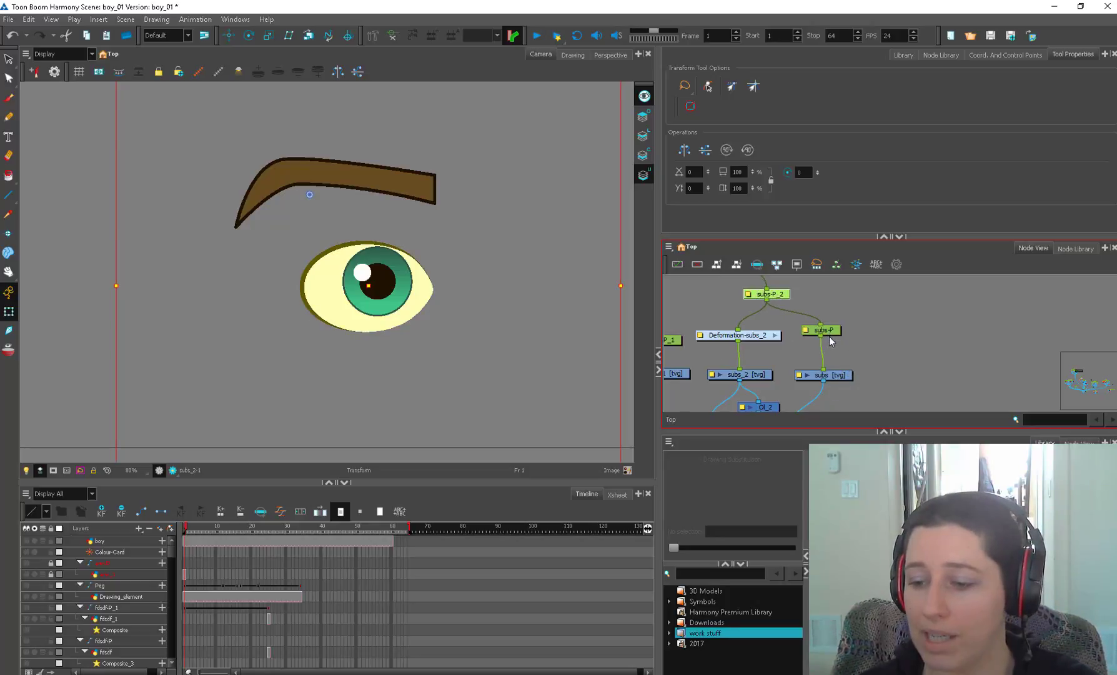
# Paste a copy of the subs drawing node and connect it directly under the subs-P_2 peg
pyautogui.click(833, 376)
pyautogui.moveTo(825, 334); pyautogui.dragTo(833, 379)
pyautogui.hotkey('ctrl', 'v')
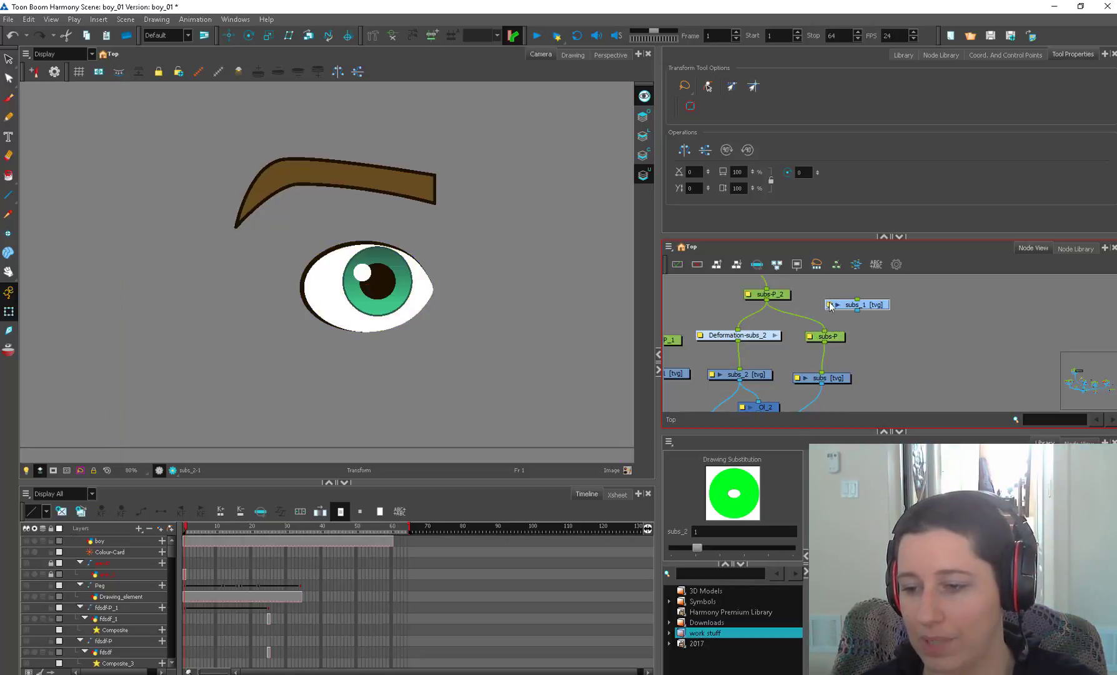
pyautogui.moveTo(857, 299); pyautogui.dragTo(767, 301)
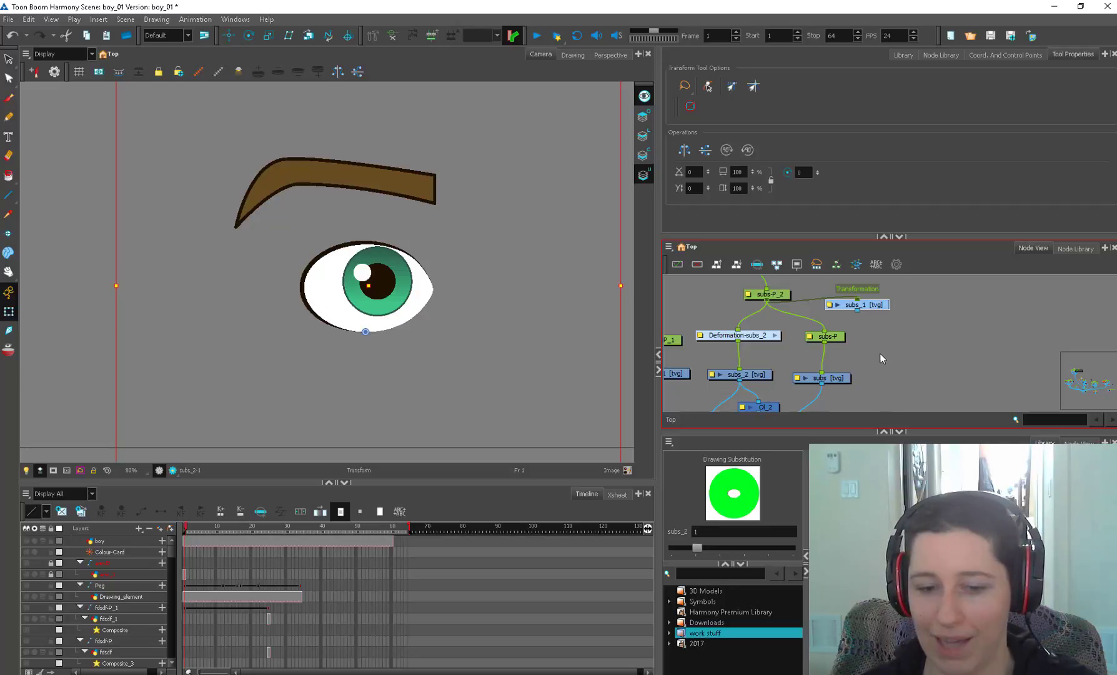
pyautogui.click(863, 316)
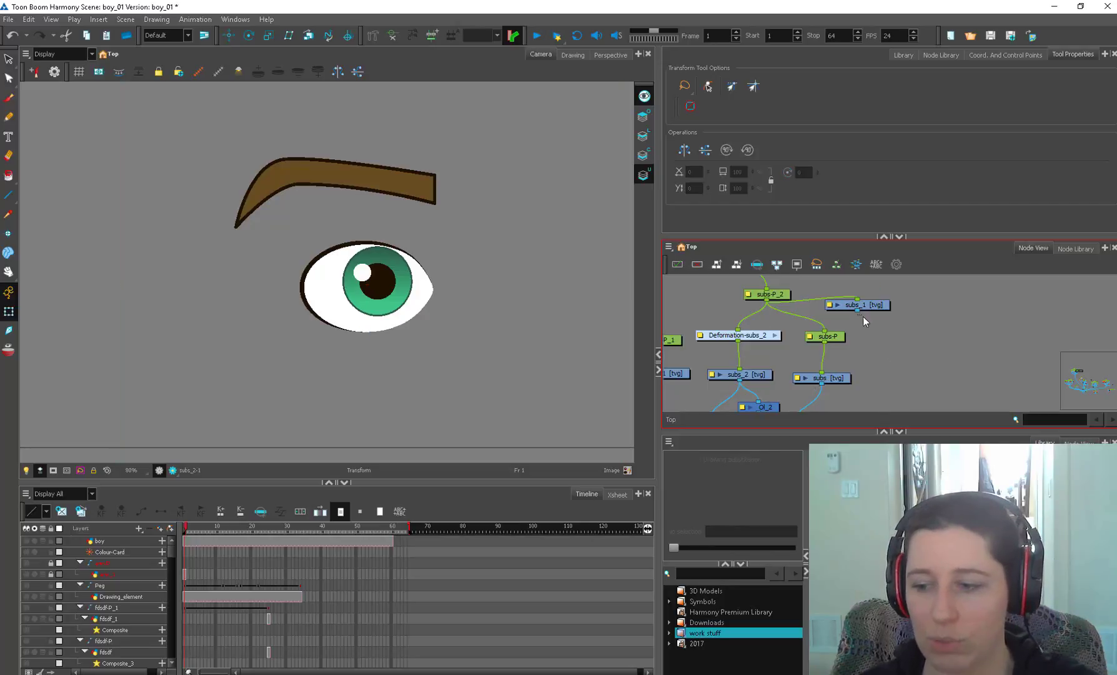
# Move the subs_1 drawing close beneath the subs-P_2 peg and disable the node
pyautogui.moveTo(960, 376)
pyautogui.mouseDown()
pyautogui.moveTo(978, 350)
pyautogui.moveTo(836, 311)
pyautogui.moveTo(860, 337)
pyautogui.moveTo(851, 333)
pyautogui.moveTo(893, 326)
pyautogui.mouseUp()
pyautogui.click(947, 336)
pyautogui.moveTo(850, 308); pyautogui.dragTo(851, 303)
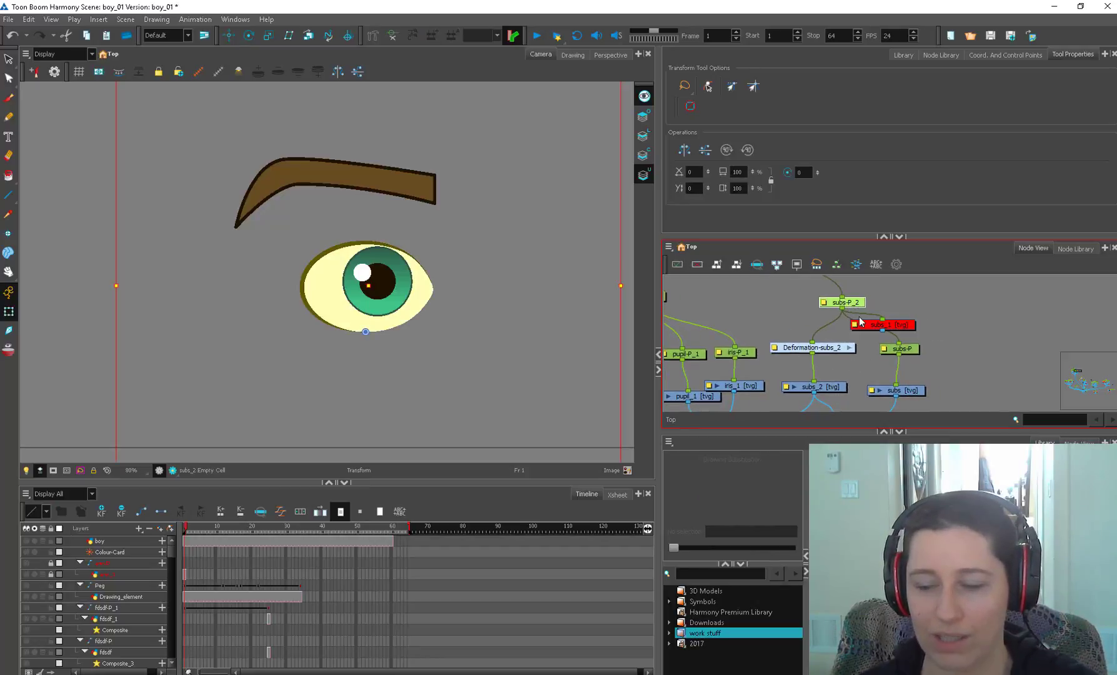
# Nudge the subs_1 drawing closer beneath the subs-P_2 peg, toggle it on and leave it disabled
pyautogui.click(910, 334)
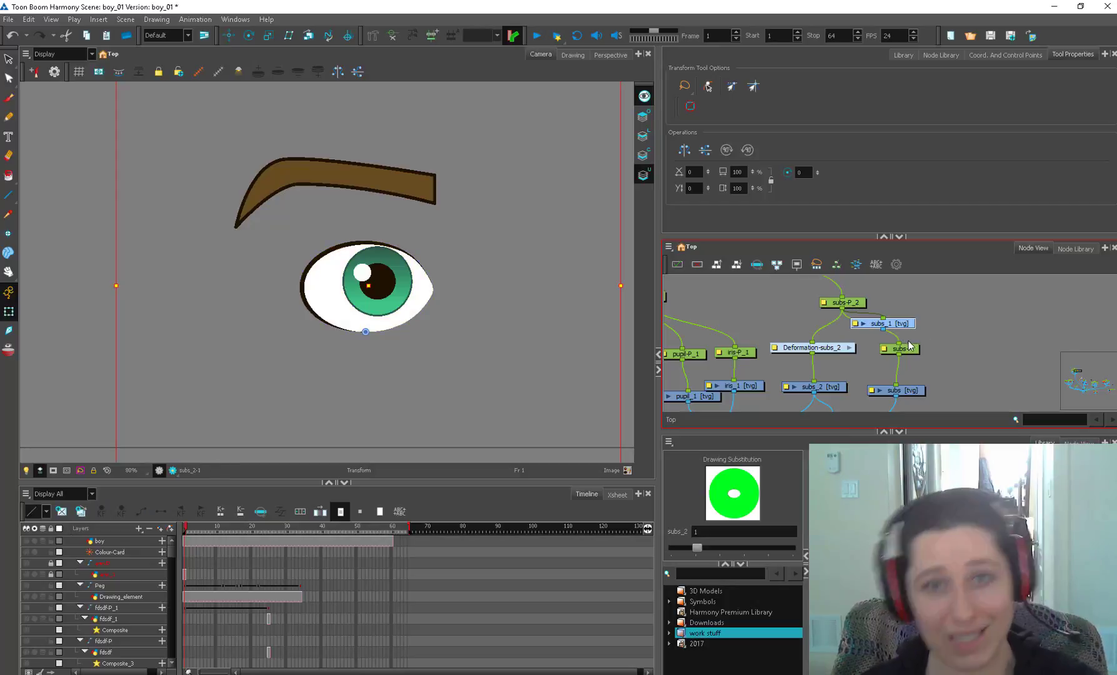
pyautogui.click(894, 324)
pyautogui.moveTo(887, 324); pyautogui.dragTo(882, 323)
pyautogui.press('a')
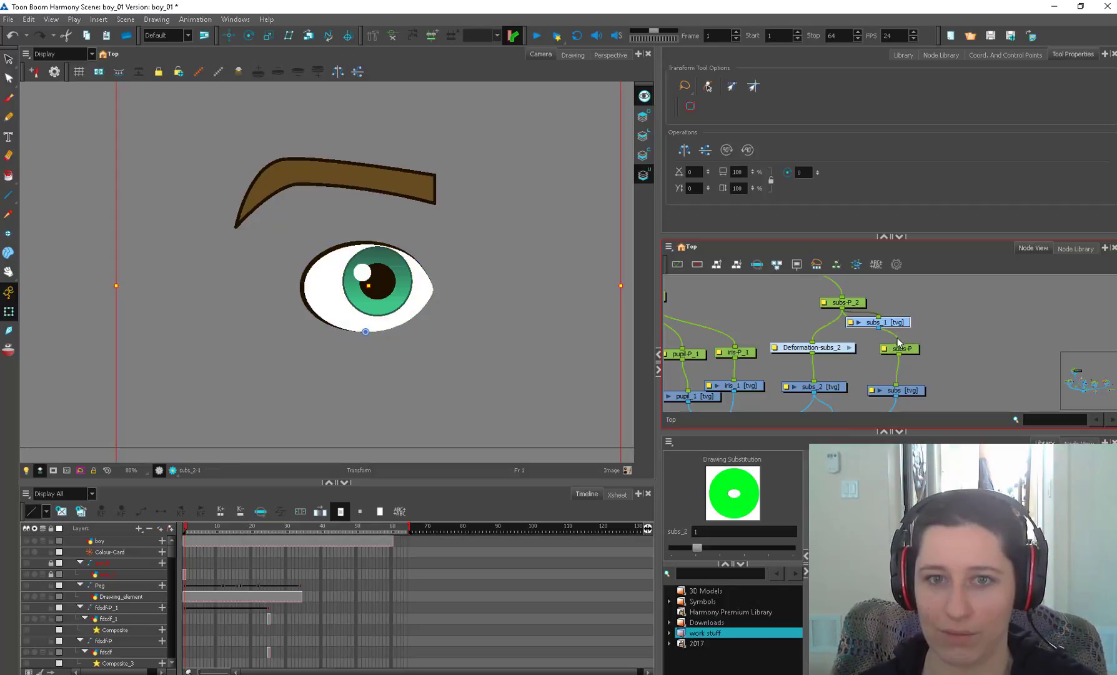
pyautogui.press('d')
pyautogui.click(929, 361)
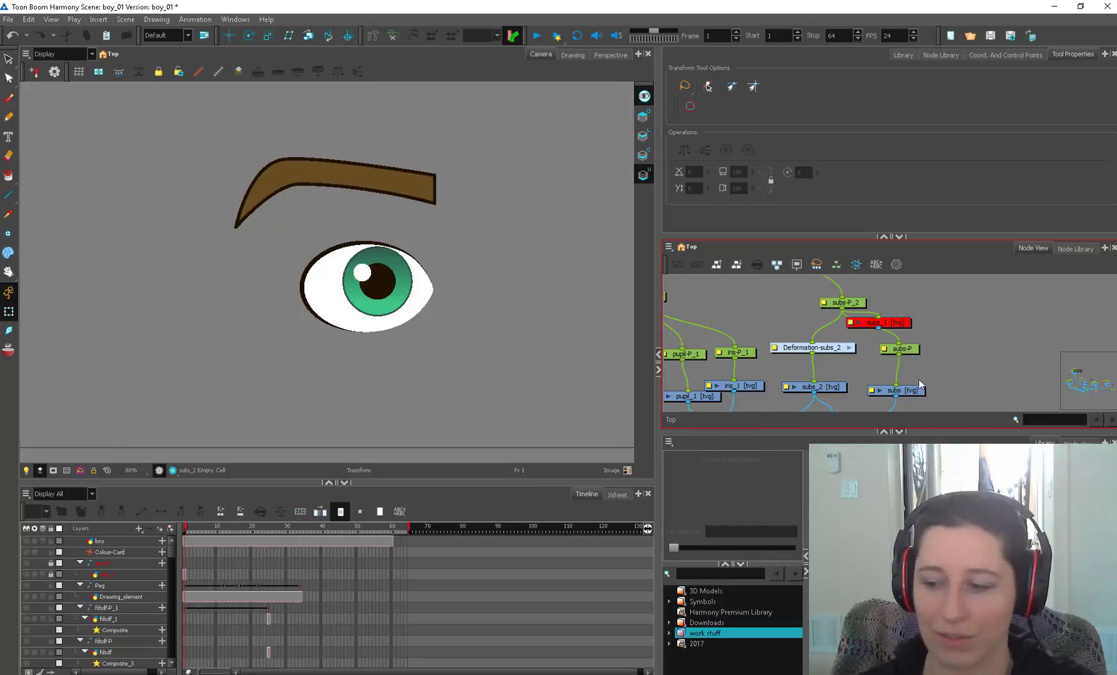
pyautogui.click(916, 393)
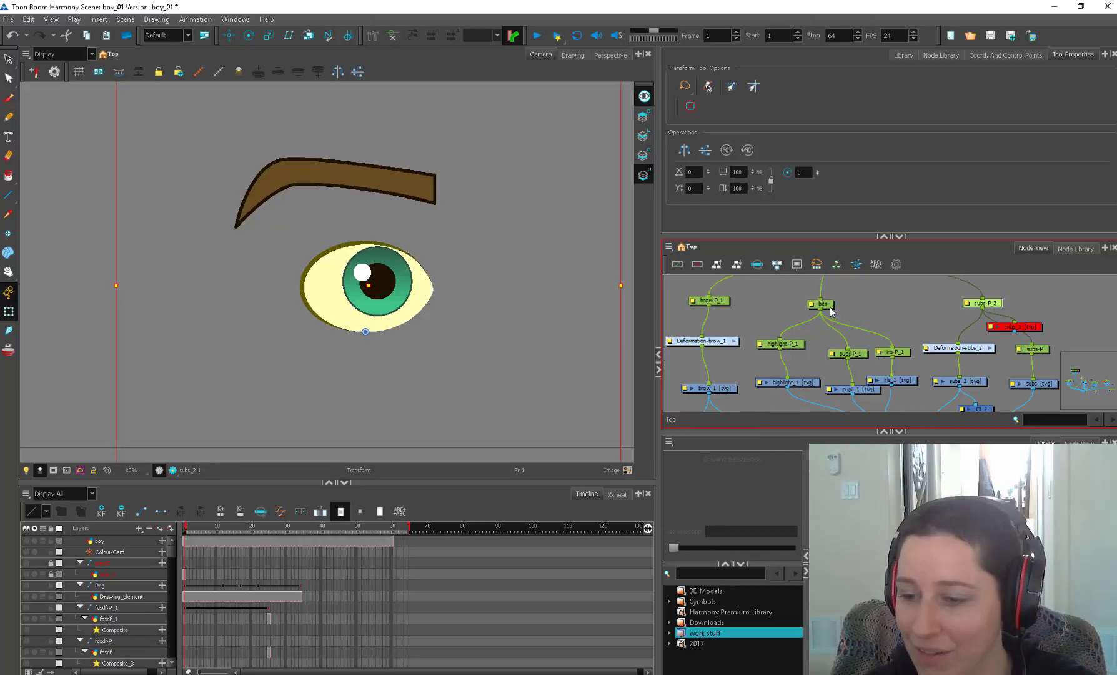
# Try a disabled copy of the iris_1 drawing beneath the bits peg as its pivot source
pyautogui.click(828, 307)
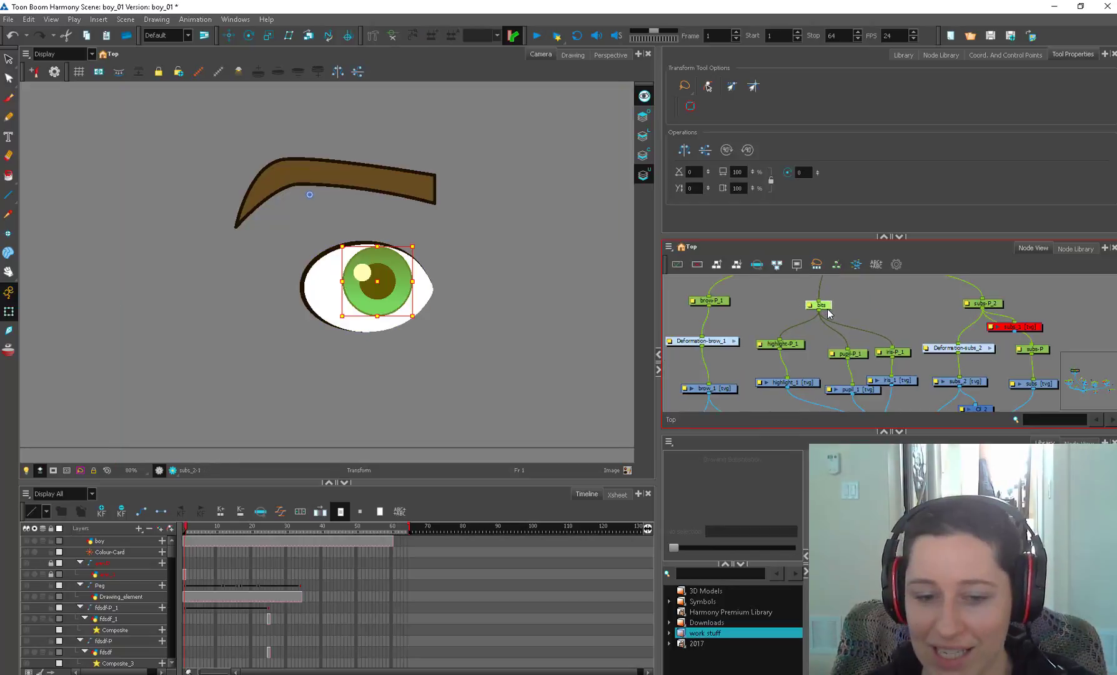
pyautogui.click(900, 381)
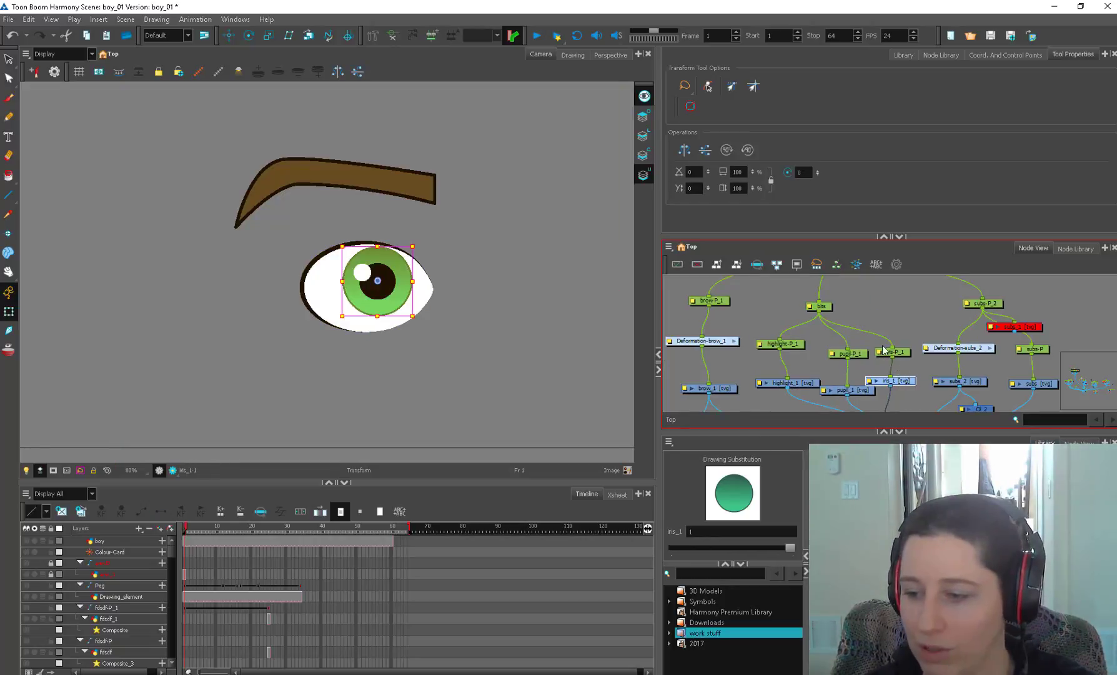
pyautogui.press('d')
pyautogui.press('a')
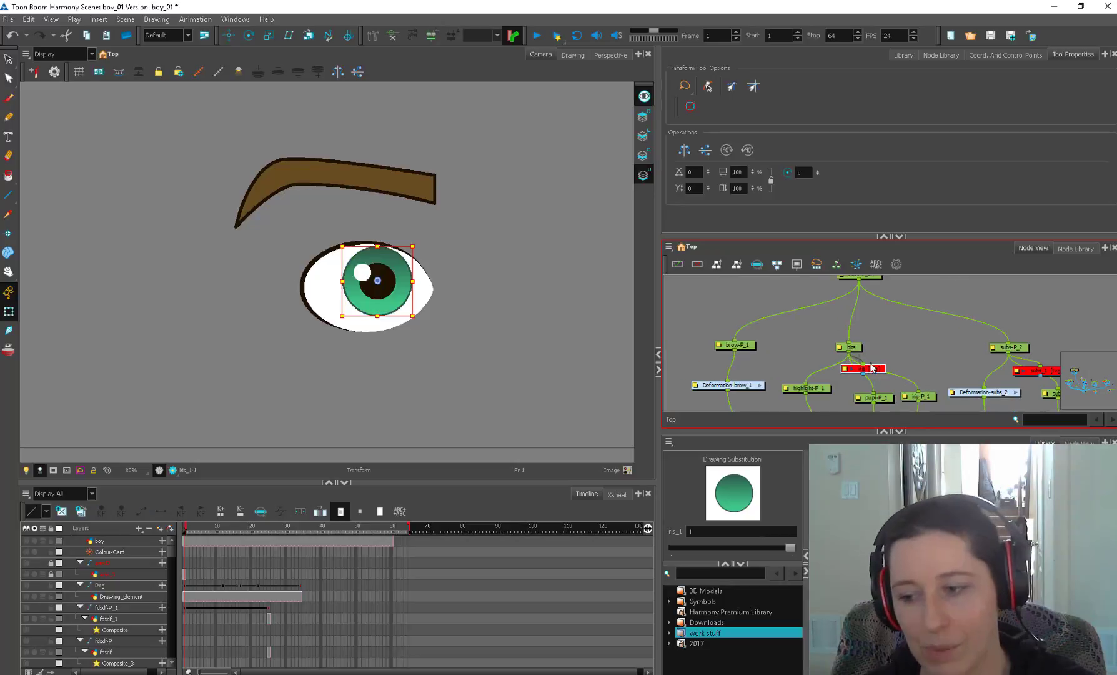
pyautogui.click(852, 348)
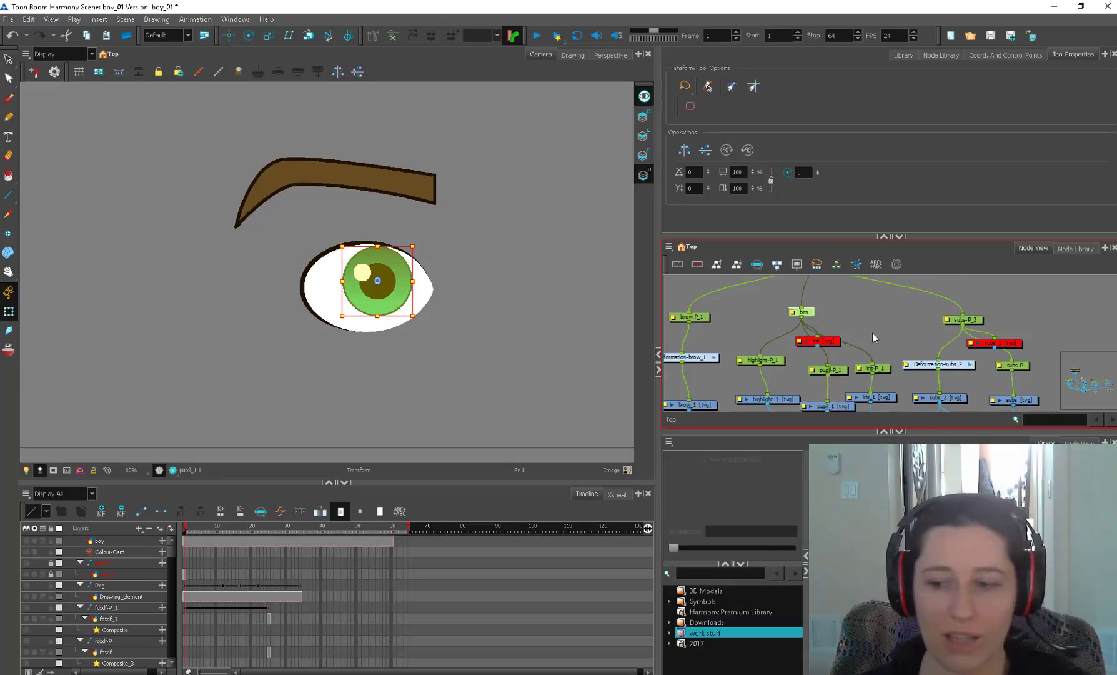
pyautogui.click(783, 354)
pyautogui.press('Delete')
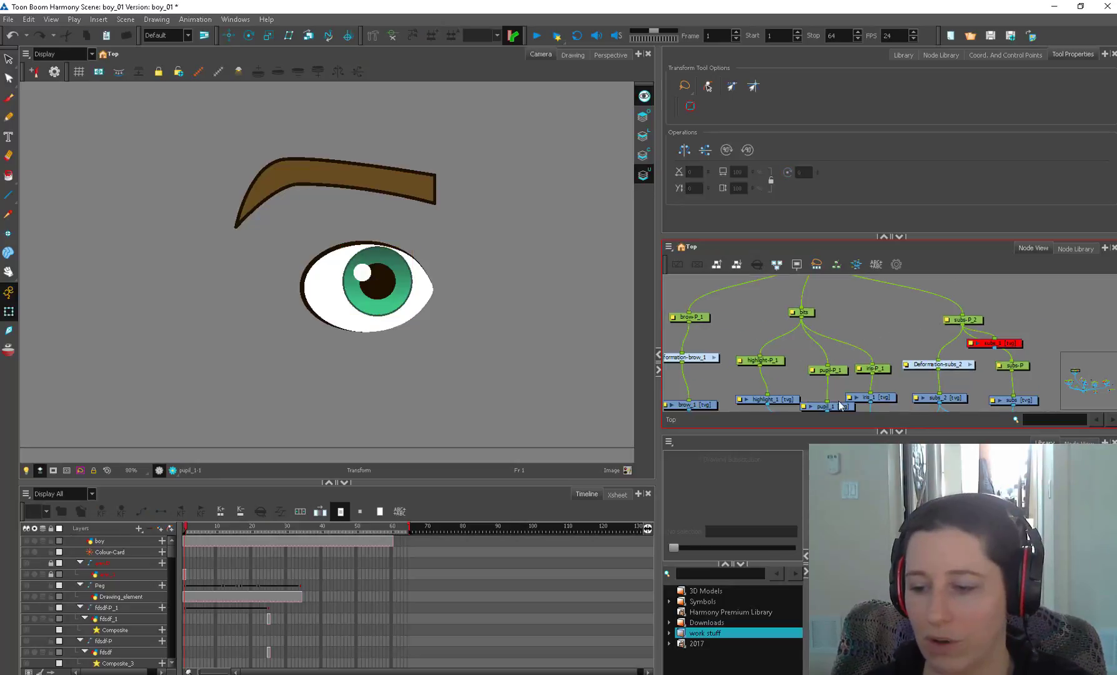
# Move the bits peg's pivot to the centre of the iris with the Rotate tool
pyautogui.click(834, 405)
pyautogui.click(804, 312)
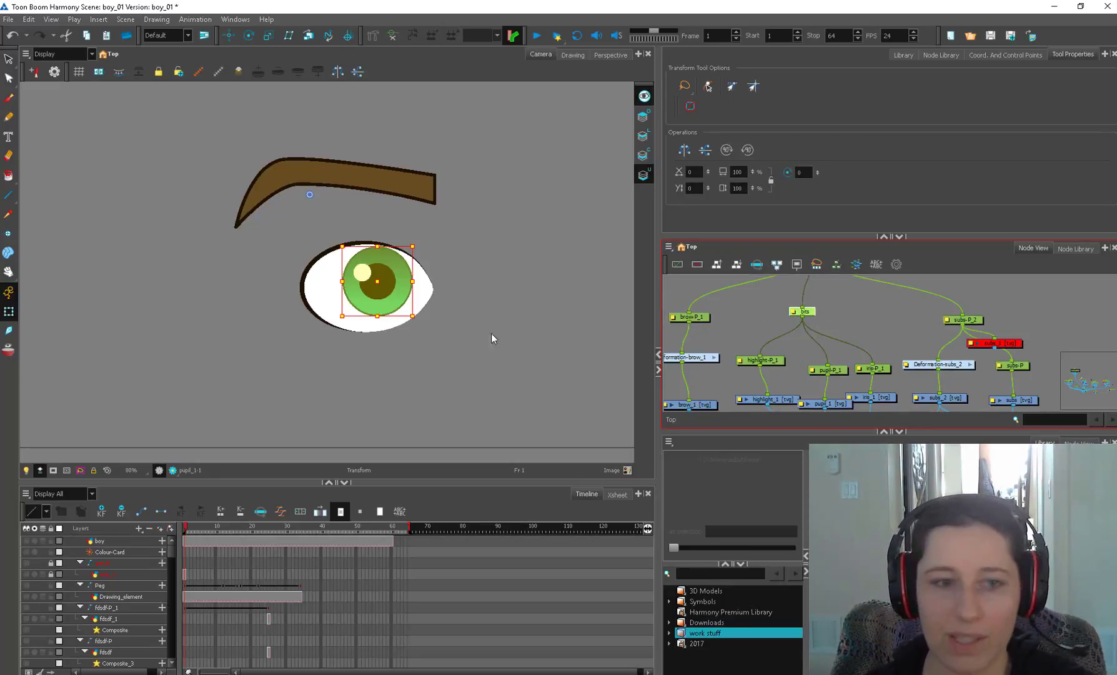
pyautogui.hotkey('alt', '3')
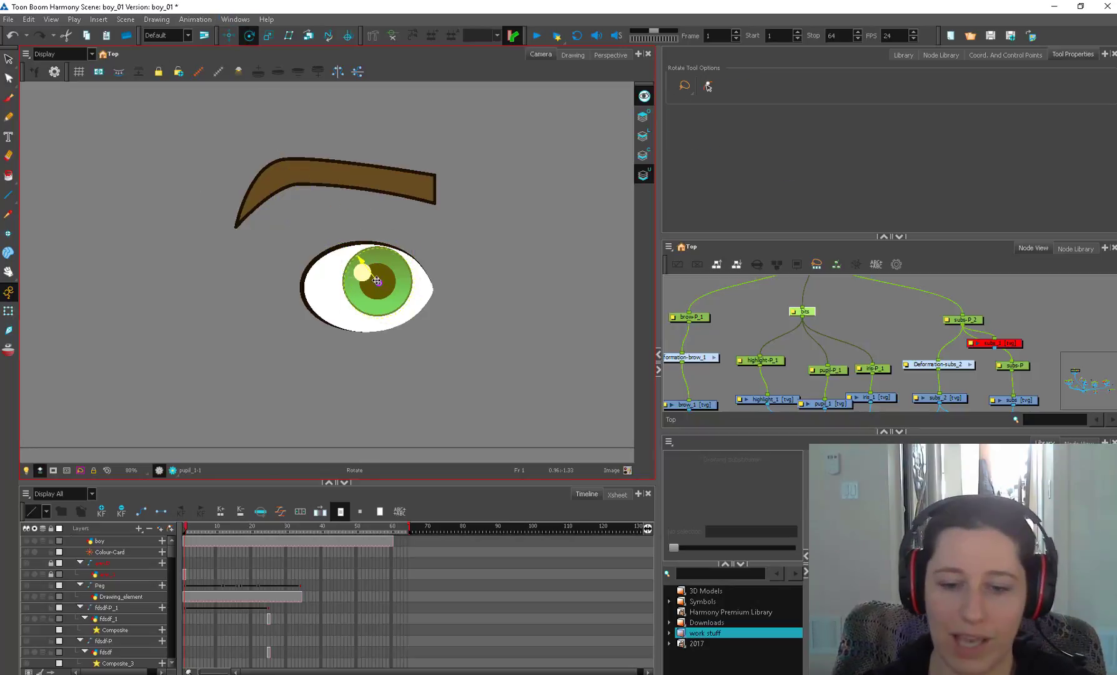
pyautogui.click(834, 329)
# Paste a copy of the pupil_1 drawing and connect it directly under the bits peg
pyautogui.moveTo(838, 401); pyautogui.dragTo(838, 381)
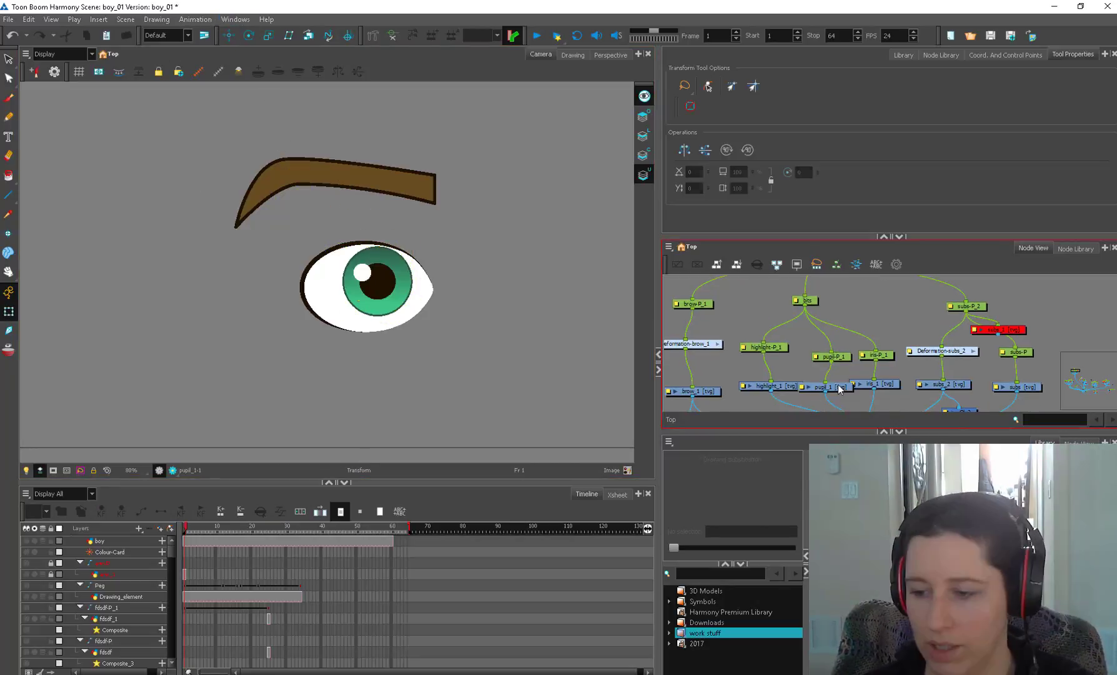
pyautogui.hotkey('ctrl', 'c')
pyautogui.hotkey('ctrl', 'v')
pyautogui.moveTo(807, 304); pyautogui.dragTo(844, 311)
pyautogui.scroll(-2, 838, 322)
pyautogui.moveTo(806, 337); pyautogui.dragTo(871, 354)
# Check the pivot of the brow-P_1 peg and shift the Deformation-brow_1 group slightly down to make room beneath the peg
pyautogui.click(807, 337)
pyautogui.scroll(4, 806, 343)
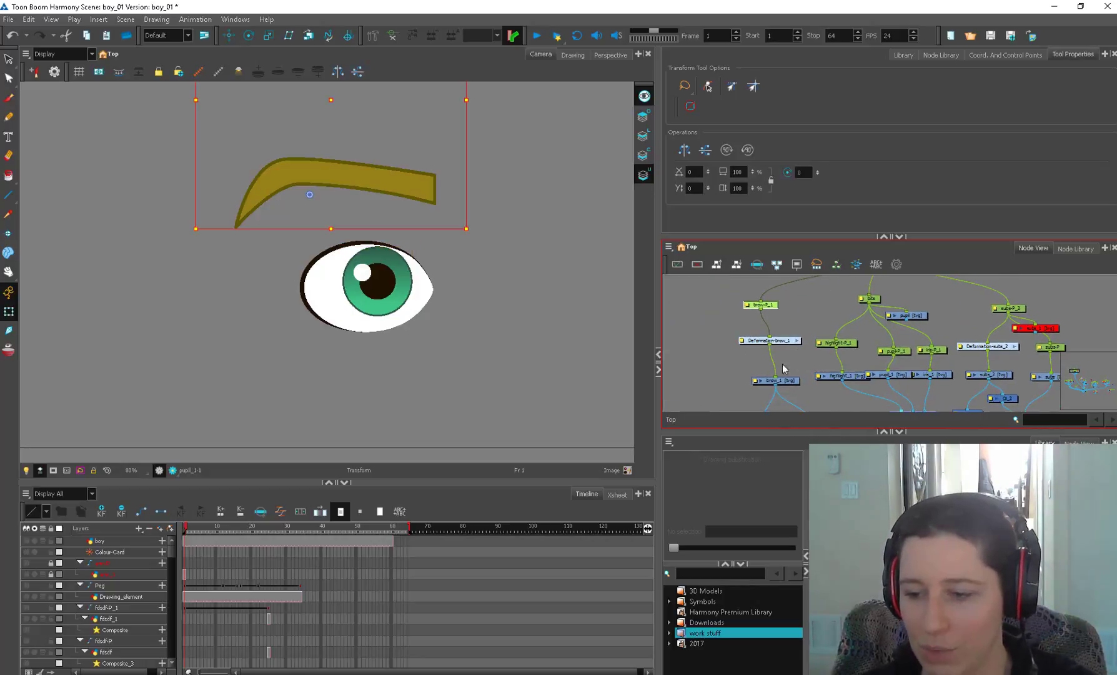
pyautogui.click(750, 344)
pyautogui.moveTo(750, 344); pyautogui.dragTo(741, 348)
pyautogui.moveTo(752, 382); pyautogui.dragTo(752, 380)
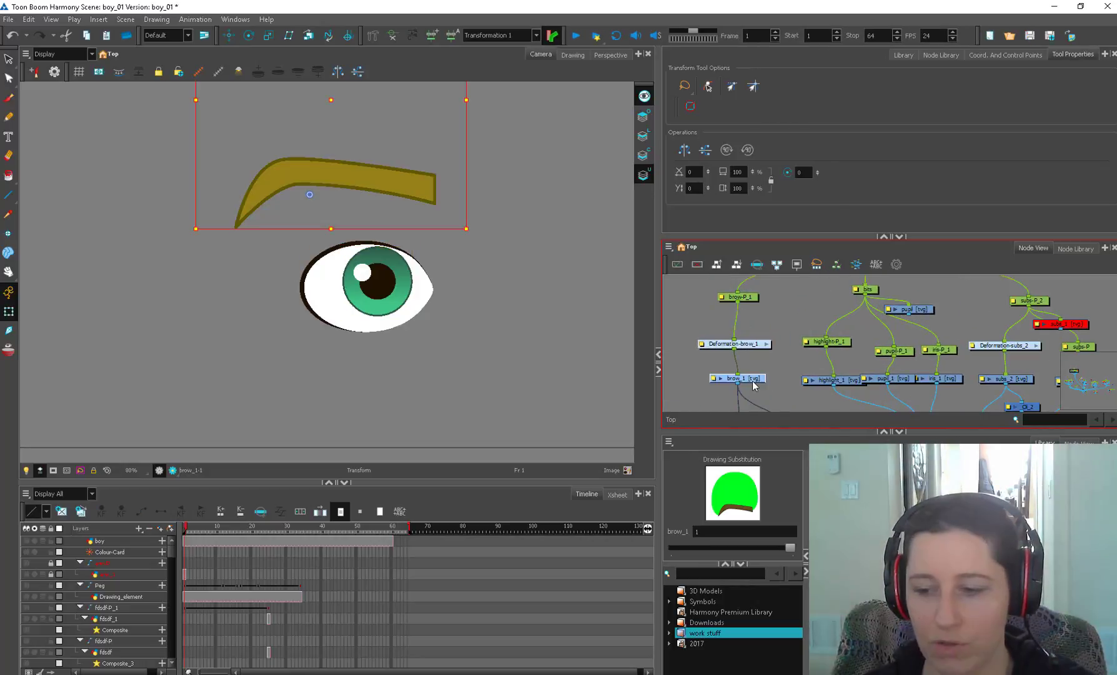
pyautogui.click(748, 350)
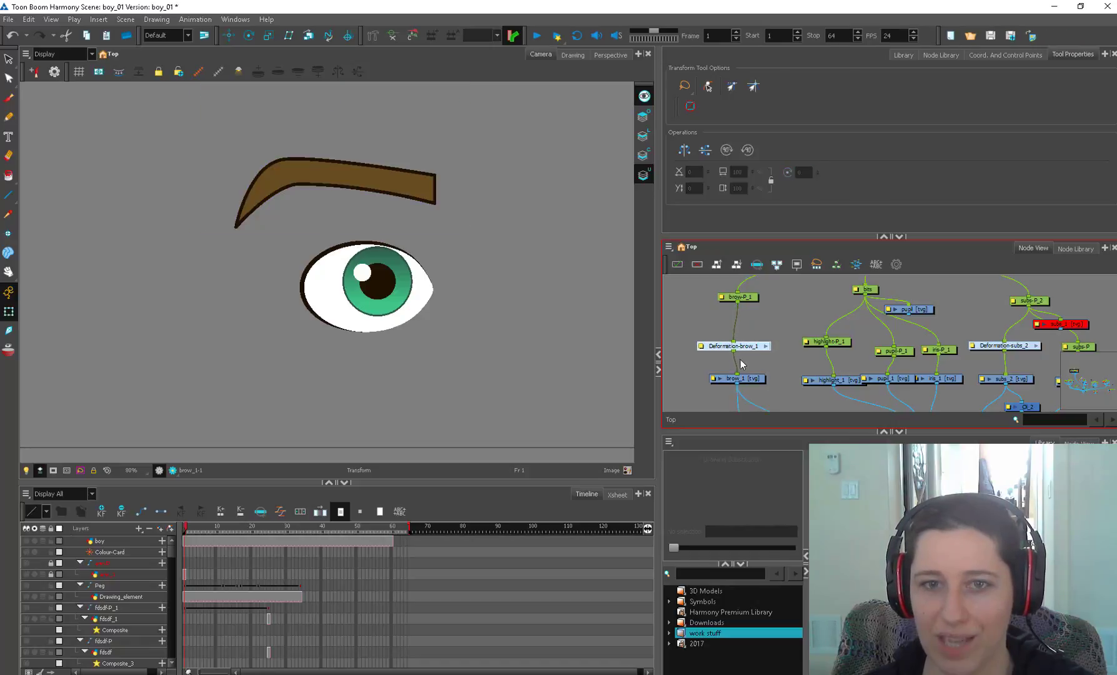
# Paste a copy of the brow_1 drawing under the brow-P_1 peg and disable the copy
pyautogui.moveTo(749, 297)
pyautogui.mouseDown()
pyautogui.moveTo(721, 317)
pyautogui.moveTo(721, 328)
pyautogui.moveTo(744, 326)
pyautogui.mouseUp()
pyautogui.click(750, 378)
pyautogui.hotkey('ctrl', 'v')
pyautogui.click(755, 324)
pyautogui.press('d')
pyautogui.scroll(-1, 728, 331)
pyautogui.click(768, 340)
pyautogui.scroll(-1, 828, 342)
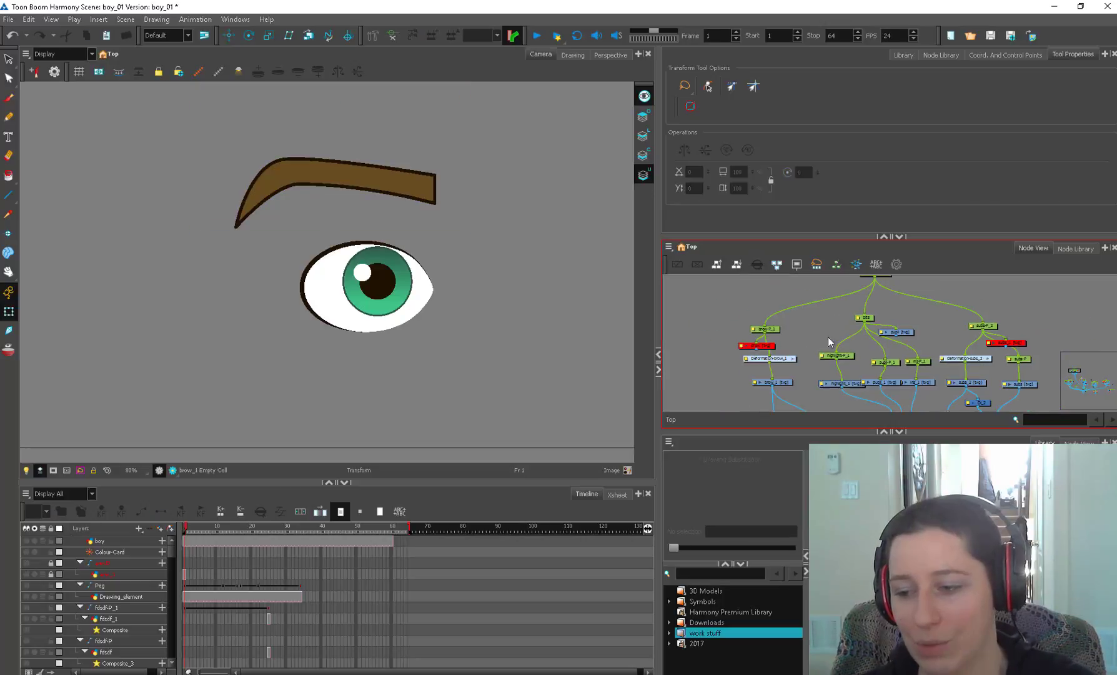
# Move the pupil drawing copy close beneath the bits peg and disable it
pyautogui.moveTo(927, 355); pyautogui.dragTo(818, 358)
pyautogui.moveTo(796, 336); pyautogui.dragTo(787, 340)
pyautogui.press('d')
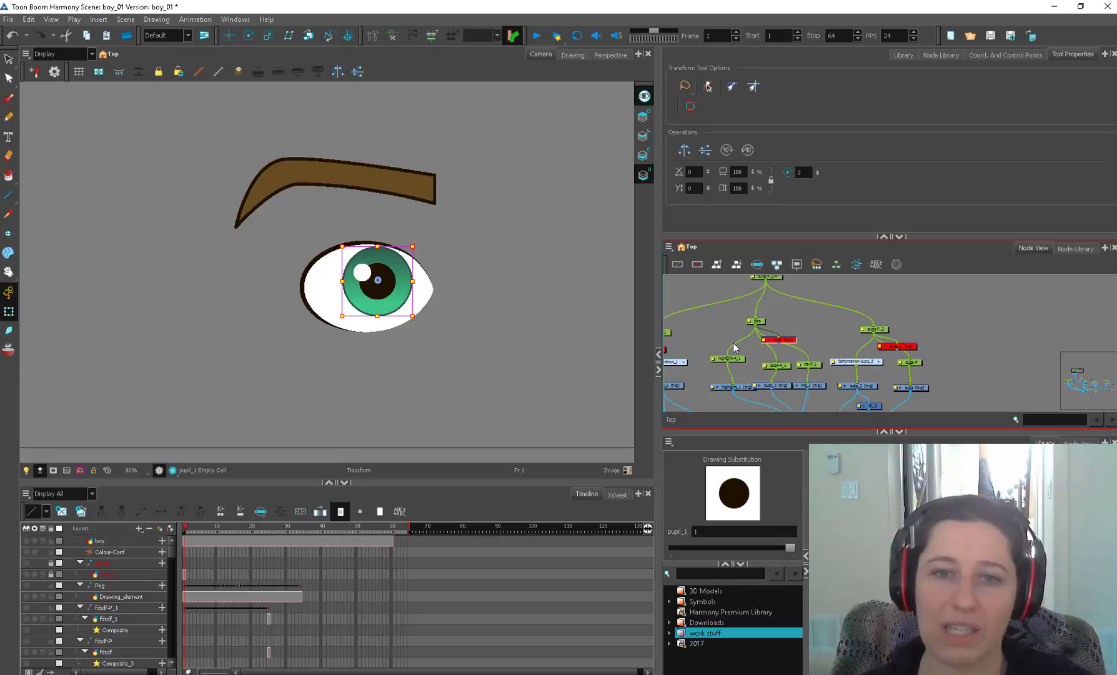
pyautogui.moveTo(825, 331); pyautogui.dragTo(889, 345)
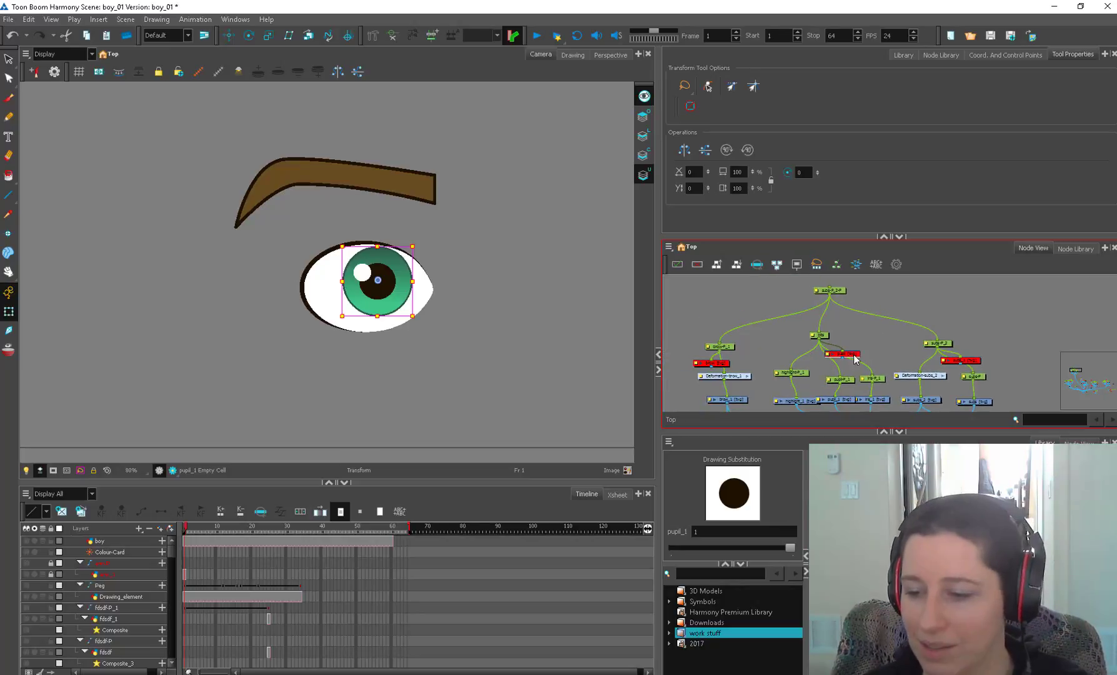
# Try a disabled copy of the subs drawing under the topmost parent peg as its pivot source
pyautogui.moveTo(831, 289); pyautogui.dragTo(821, 289)
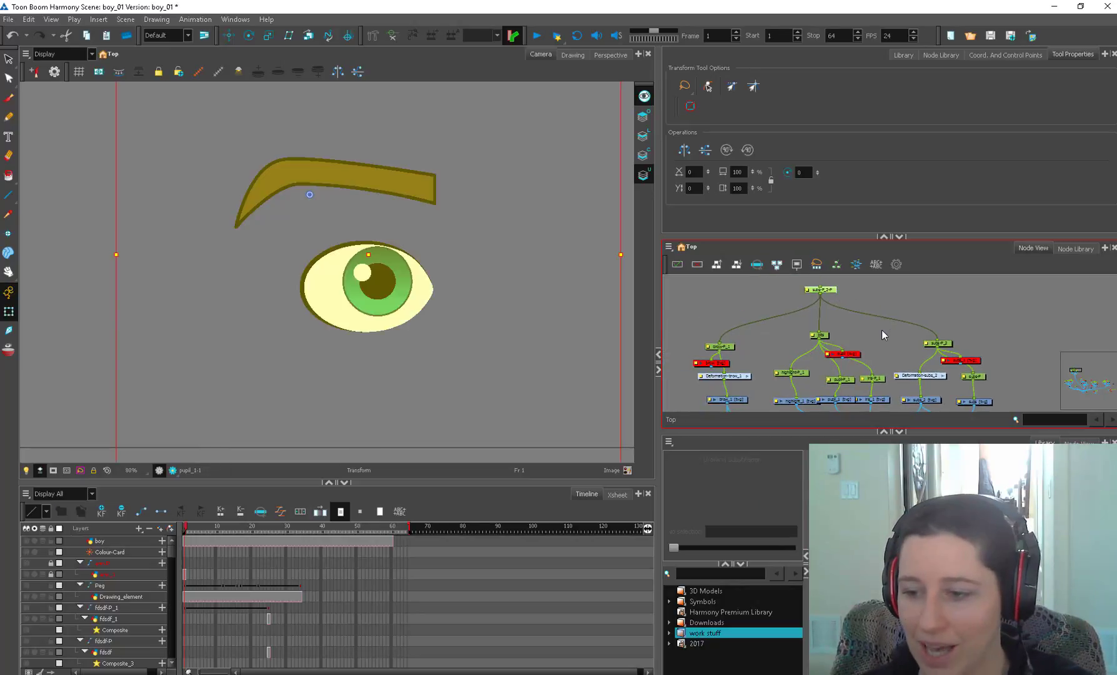
pyautogui.scroll(-2, 881, 330)
pyautogui.moveTo(892, 382); pyautogui.dragTo(847, 354)
pyautogui.scroll(-3, 536, 365)
pyautogui.click(386, 360)
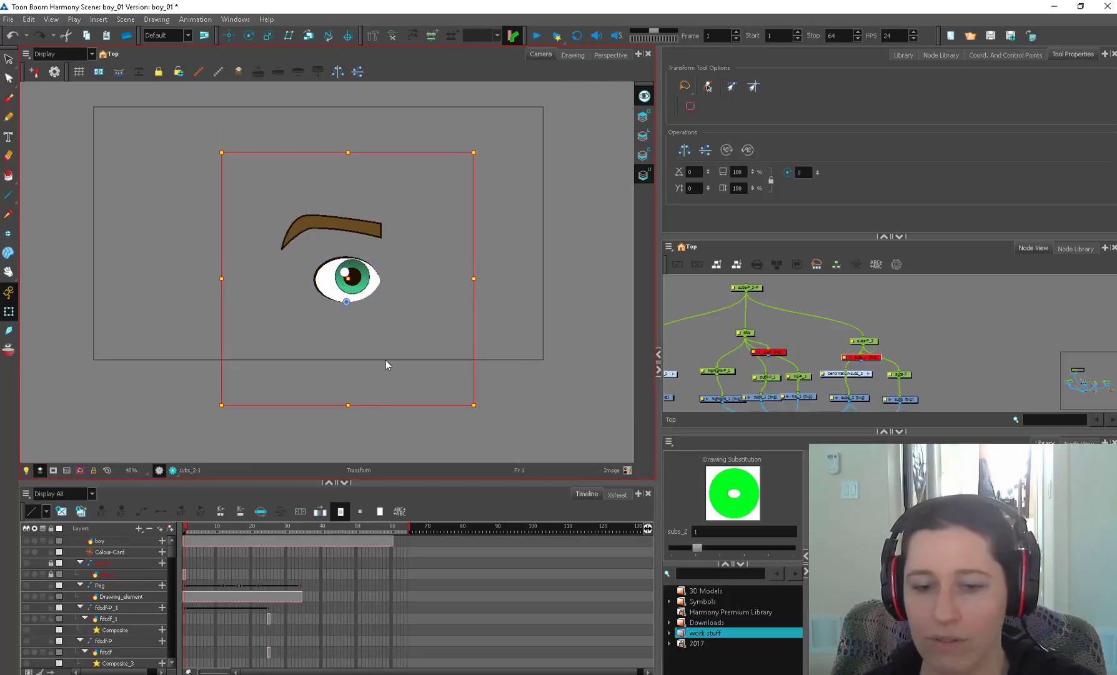
pyautogui.hotkey('ctrl', 'v')
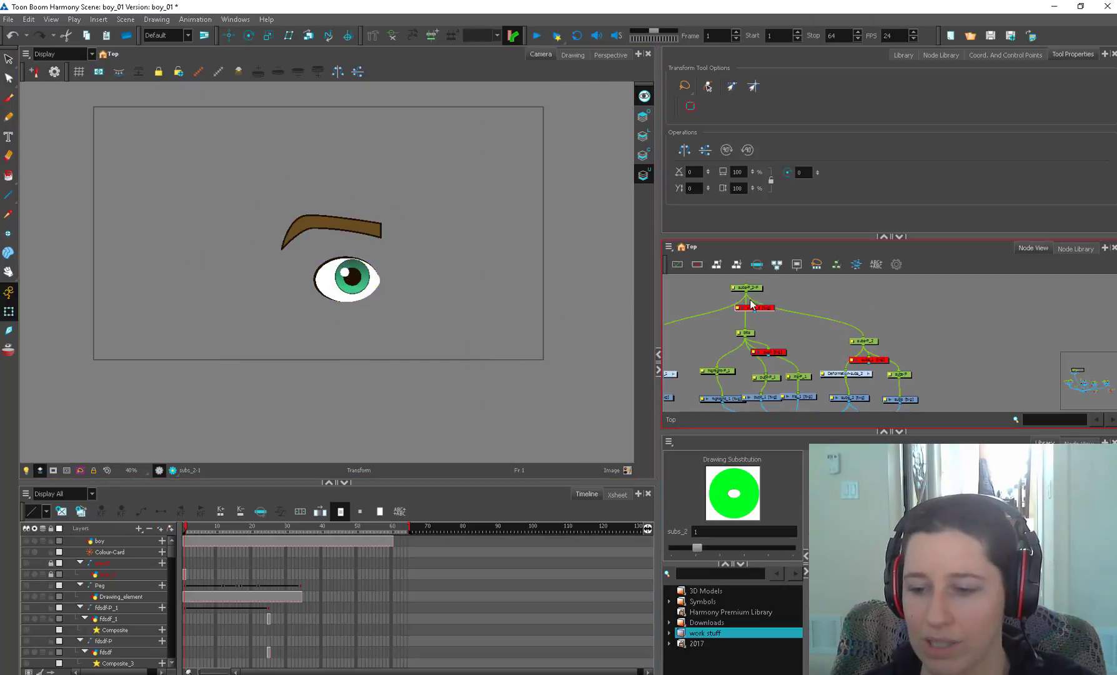
pyautogui.moveTo(761, 310); pyautogui.dragTo(759, 305)
pyautogui.moveTo(759, 305); pyautogui.dragTo(826, 321)
pyautogui.click(840, 315)
pyautogui.click(823, 329)
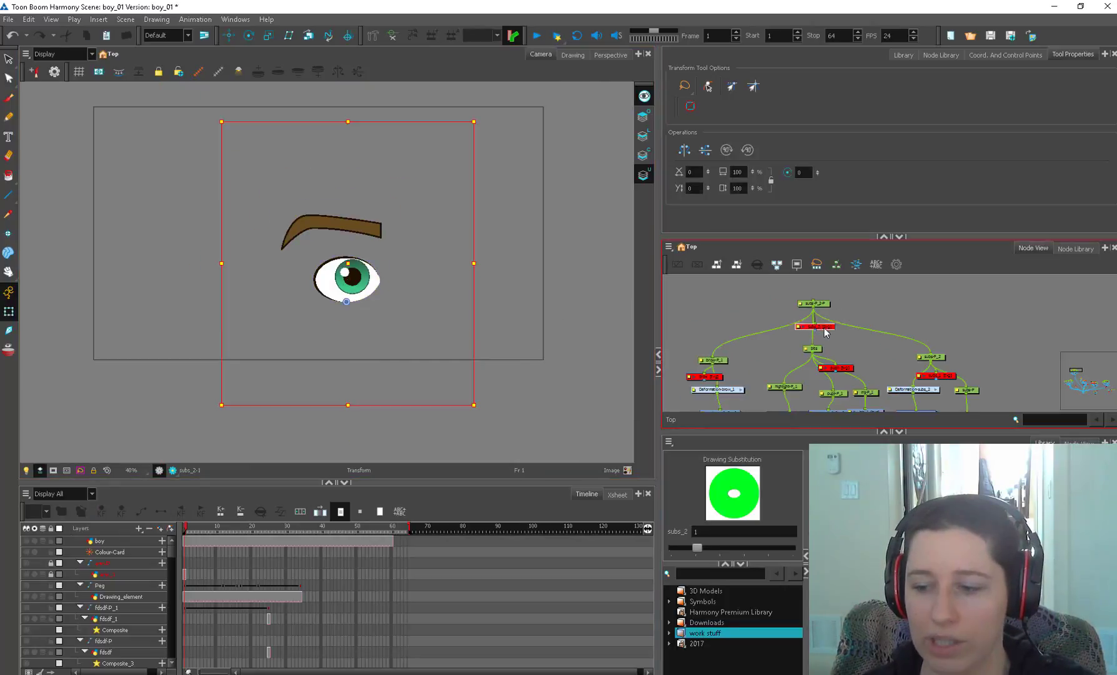
pyautogui.press('Delete')
# Move the topmost parent peg's pivot to the lower edge of the eye with the Rotate tool
pyautogui.click(823, 305)
pyautogui.click(248, 36)
pyautogui.moveTo(319, 233); pyautogui.dragTo(346, 300)
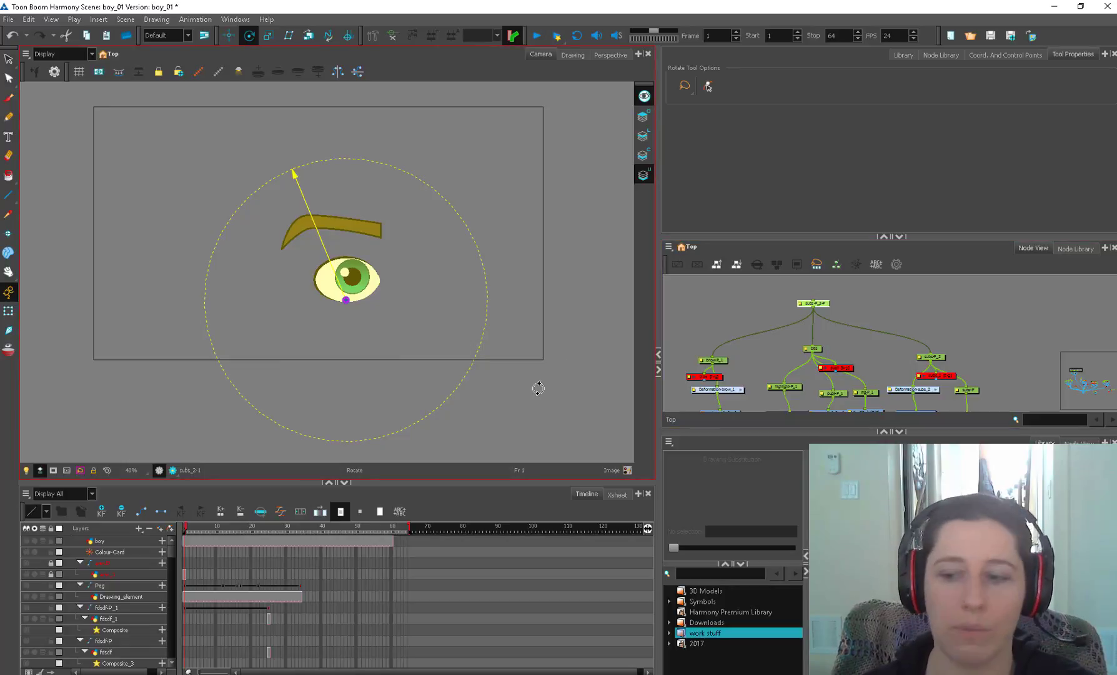
# Add a new drawing node for the asdf element and connect it directly beneath the topmost parent peg
pyautogui.click(861, 357)
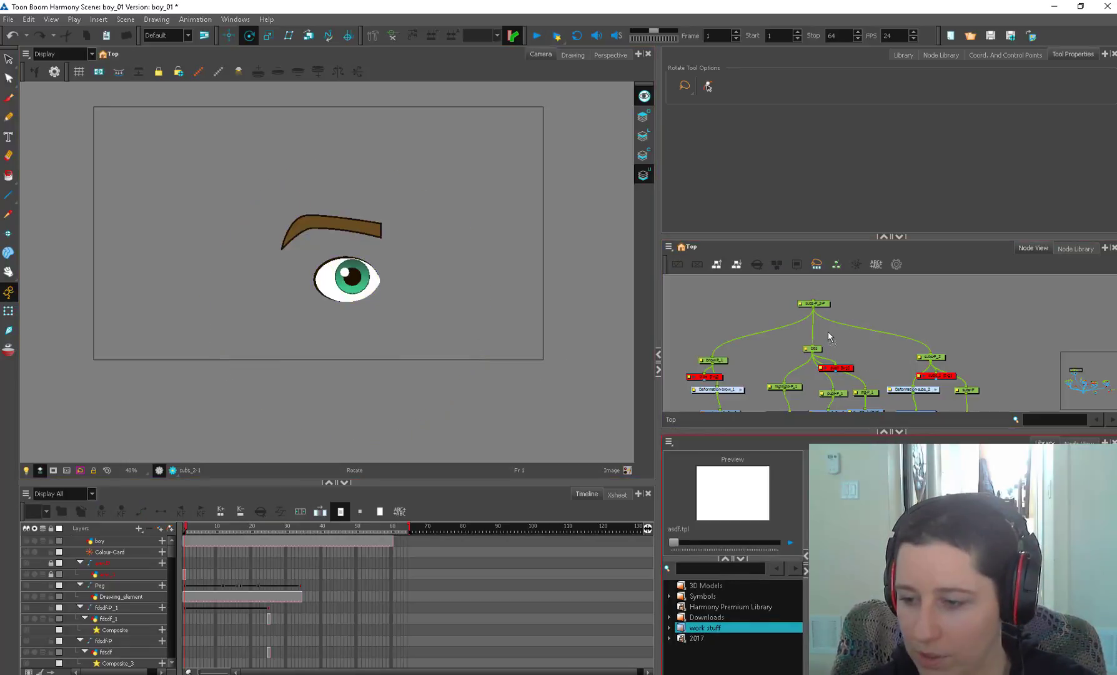
pyautogui.moveTo(828, 332); pyautogui.dragTo(832, 326)
pyautogui.click(874, 318)
pyautogui.press('Delete')
pyautogui.hotkey('alt', 's')
pyautogui.hotkey('alt', 'b')
pyautogui.press('o')
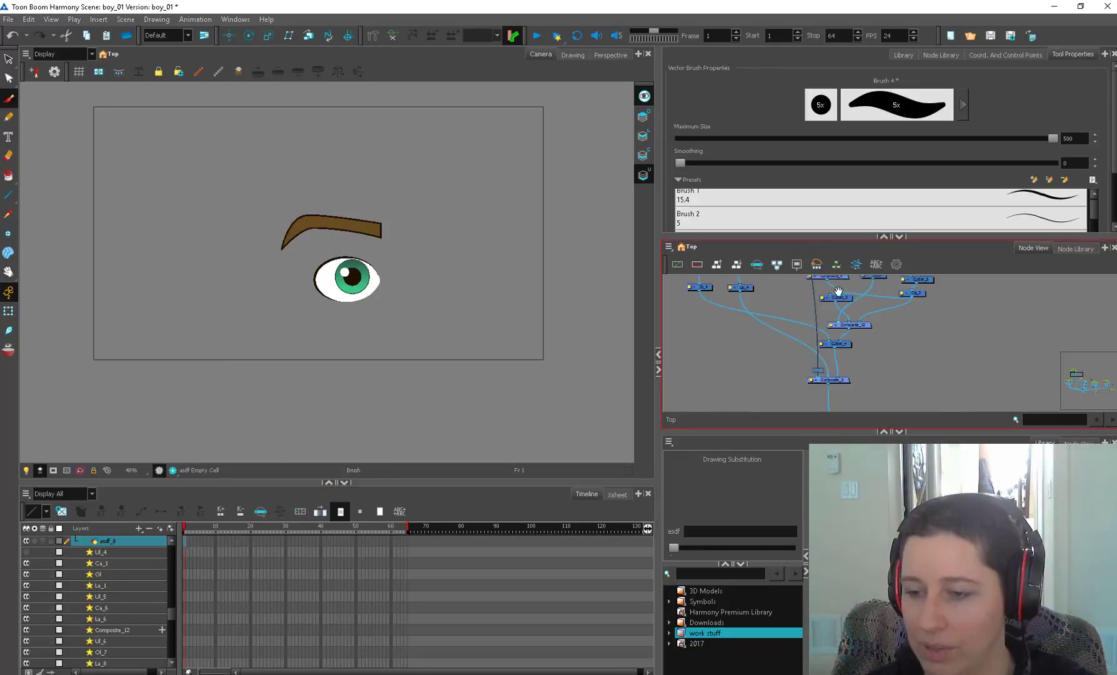
pyautogui.moveTo(839, 292)
pyautogui.mouseDown()
pyautogui.moveTo(842, 353)
pyautogui.moveTo(797, 328)
pyautogui.mouseUp()
pyautogui.click(843, 354)
# Create a blank drawing in the asdf node by painting a brush mark and deleting the stroke
pyautogui.click(406, 309)
pyautogui.hotkey('alt', 's')
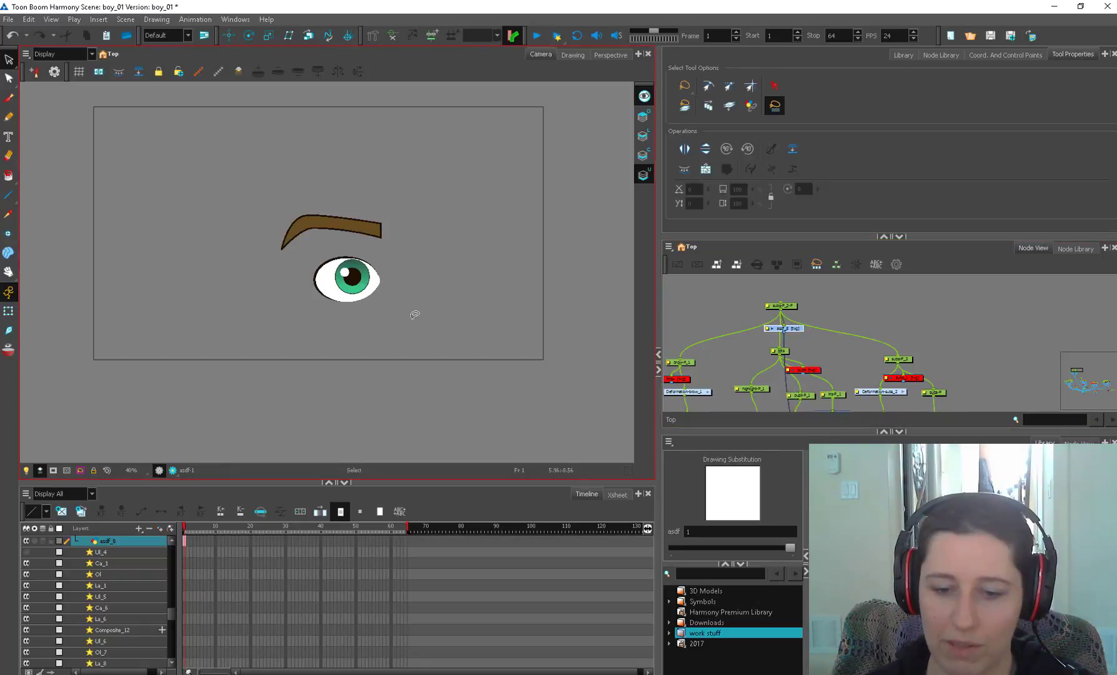
pyautogui.click(415, 321)
pyautogui.press('Delete')
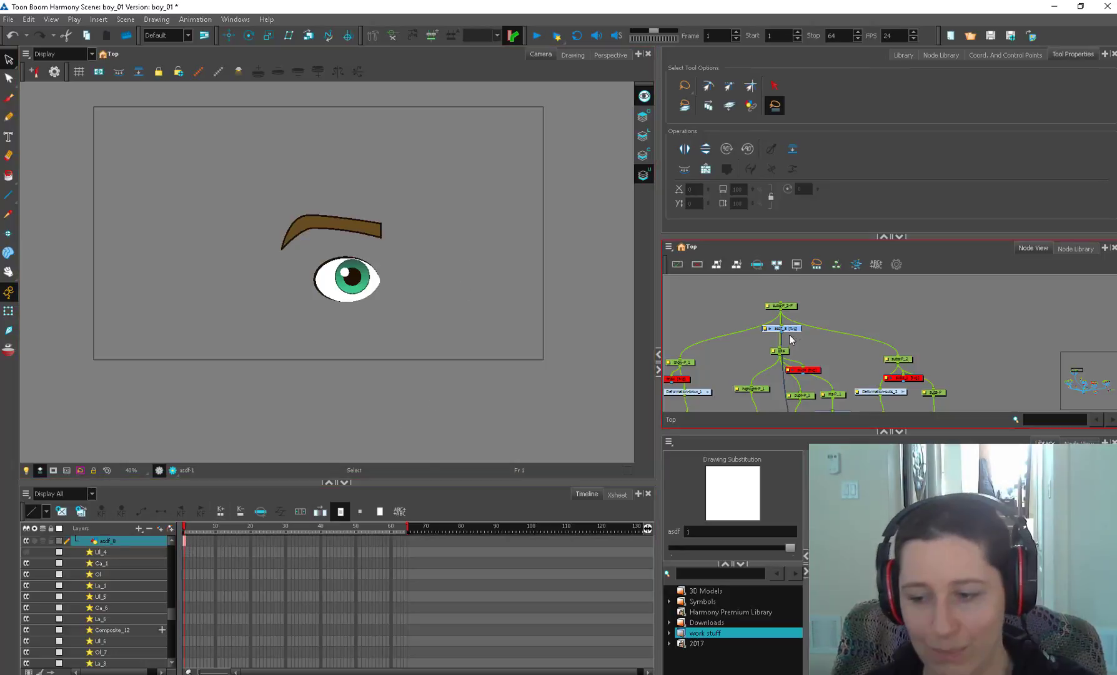
# Set the asdf drawing's pivot at the lower edge of the eye and disable the node beneath the topmost parent peg
pyautogui.moveTo(789, 334); pyautogui.dragTo(797, 331)
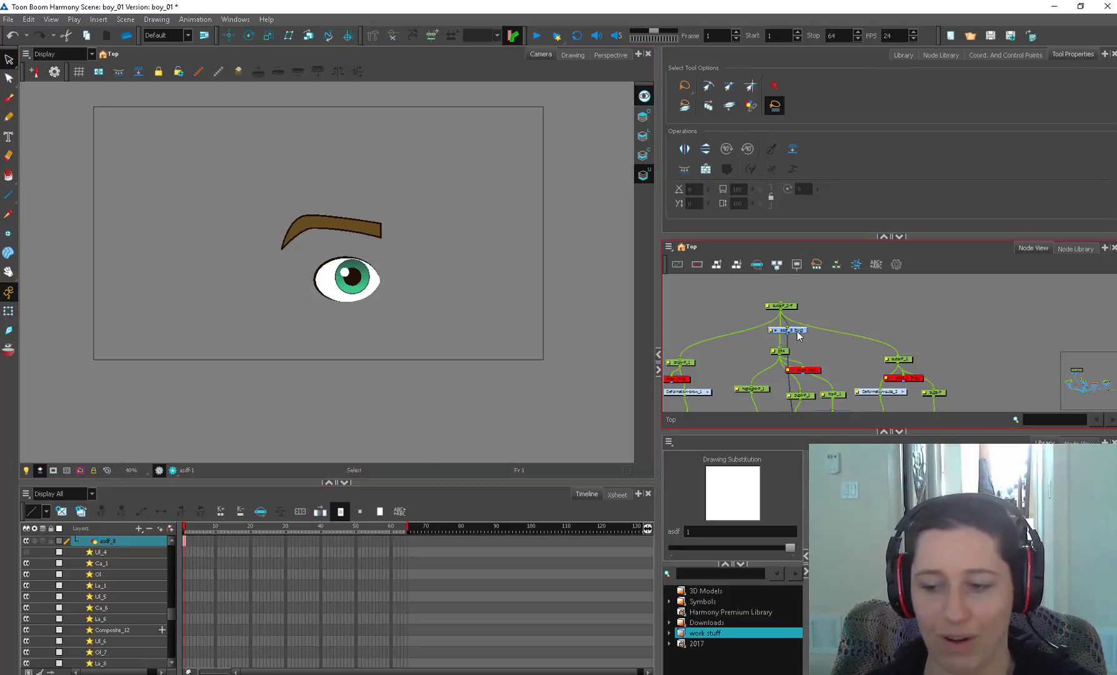
pyautogui.click(8, 234)
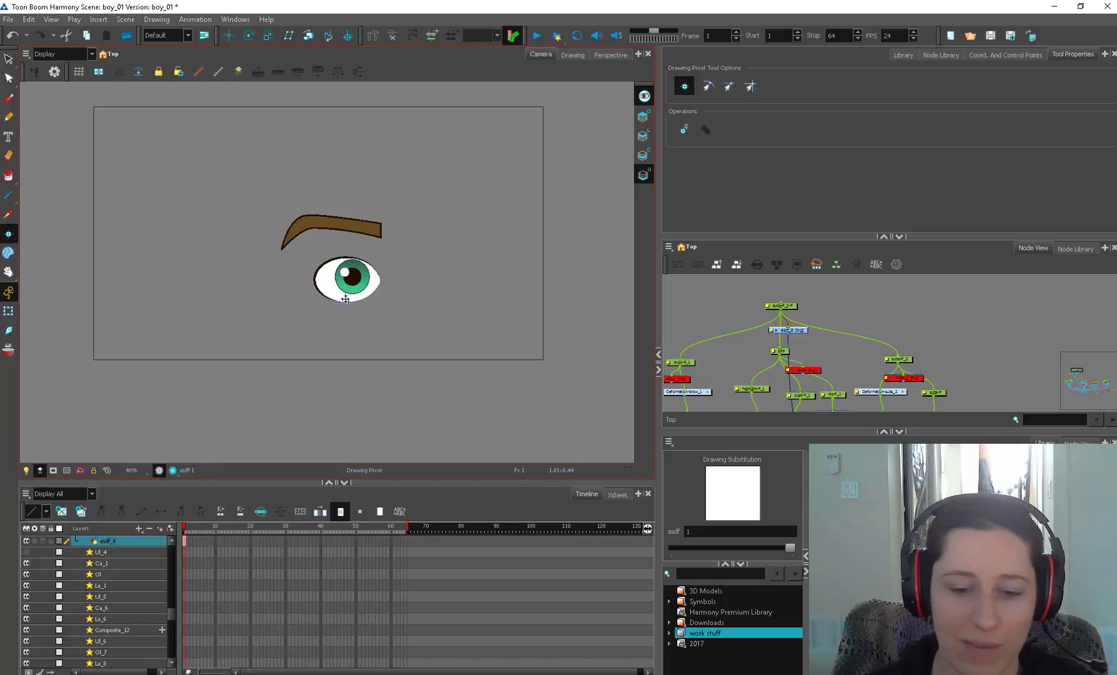
pyautogui.hotkey('shift', 't')
pyautogui.moveTo(797, 332); pyautogui.dragTo(779, 332)
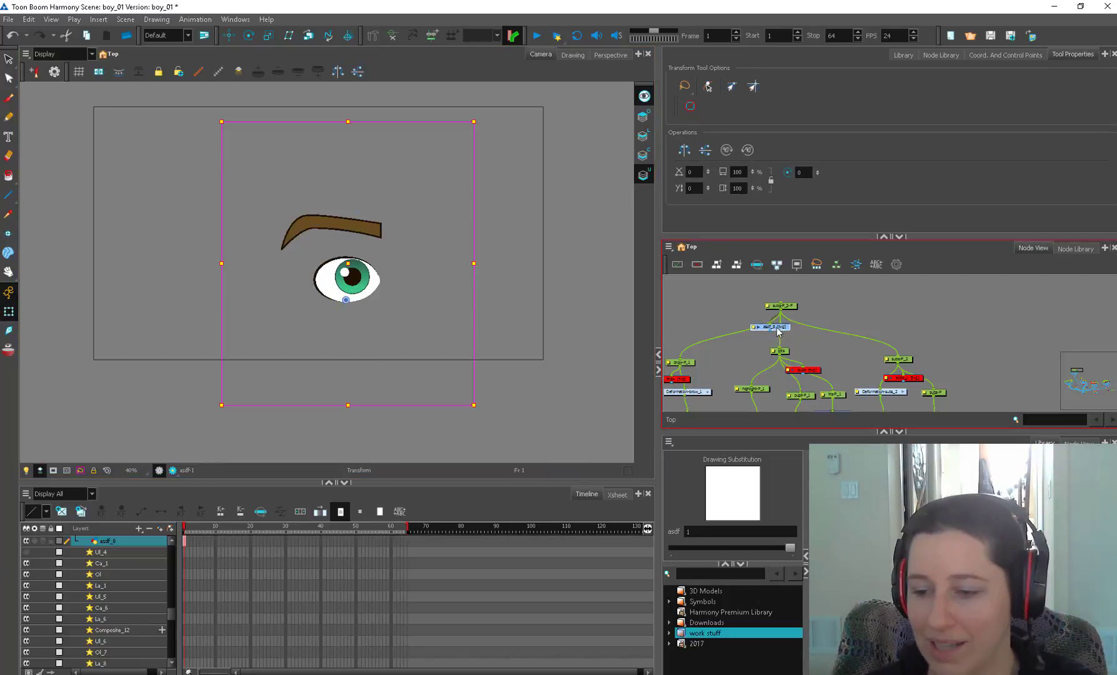
pyautogui.press('d')
pyautogui.click(812, 322)
# Select the bits peg by stepping up from the iris drawing, and try scaling the iris group about its pivot
pyautogui.press('1')
pyautogui.press('2')
pyautogui.press('2')
pyautogui.press('2')
pyautogui.press('space')
pyautogui.moveTo(429, 372); pyautogui.dragTo(432, 442)
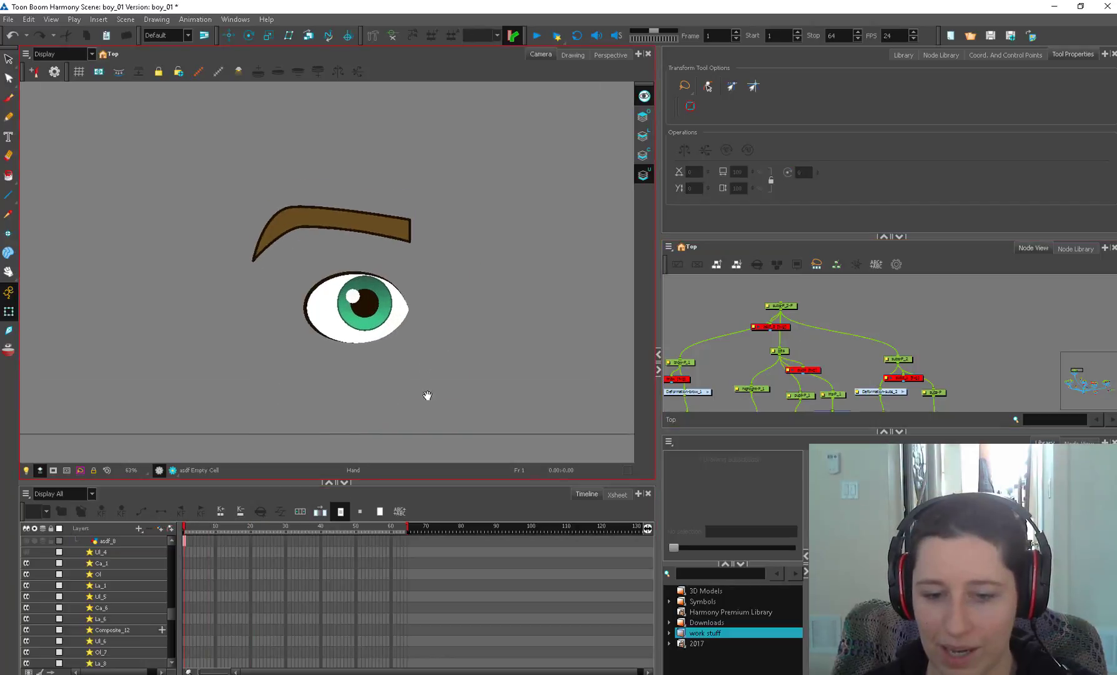
pyautogui.press('2')
pyautogui.click(394, 375)
pyautogui.click(408, 366)
pyautogui.press('b')
pyautogui.press('b')
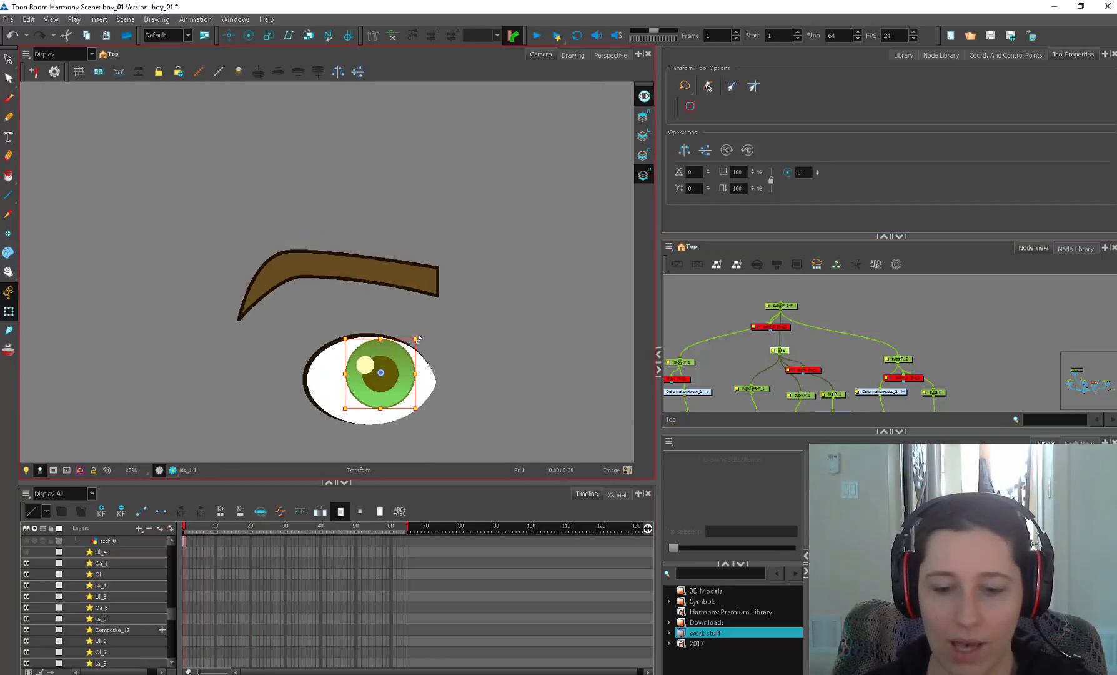
pyautogui.moveTo(417, 339)
pyautogui.mouseDown()
pyautogui.moveTo(401, 359)
pyautogui.moveTo(419, 337)
pyautogui.mouseUp()
pyautogui.hotkey('ctrl', 'z')
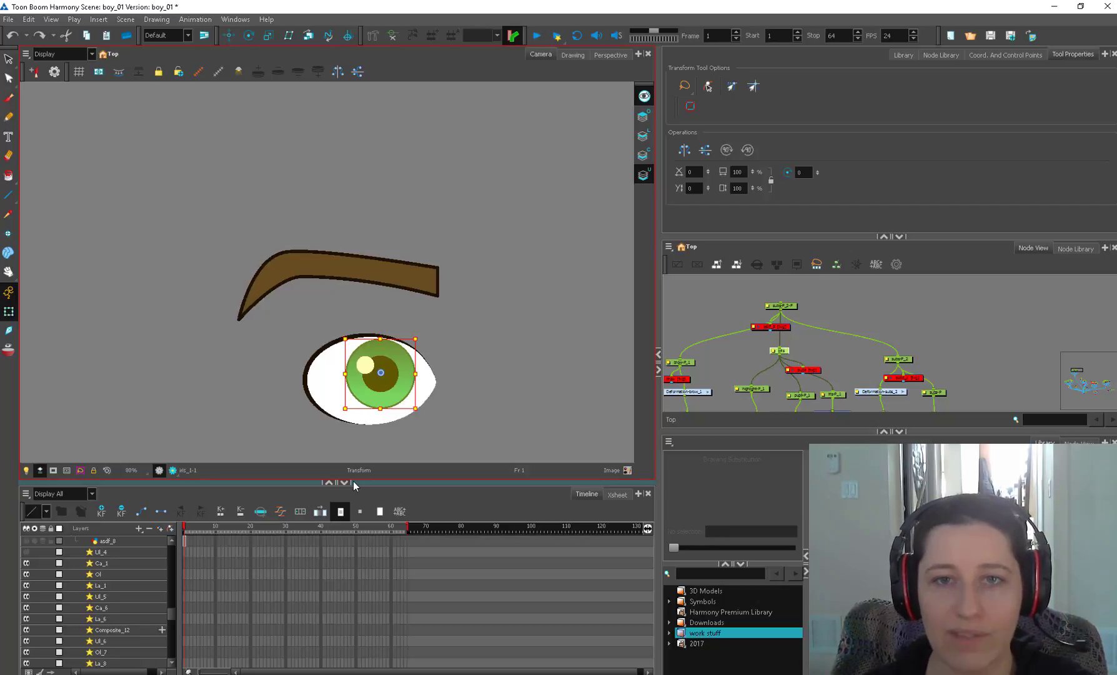
# Check the embedded pivots of the iris_1 and subs drawings by selecting each one
pyautogui.hotkey('shift', 'b')
pyautogui.hotkey('shift', 'b')
pyautogui.click(399, 390)
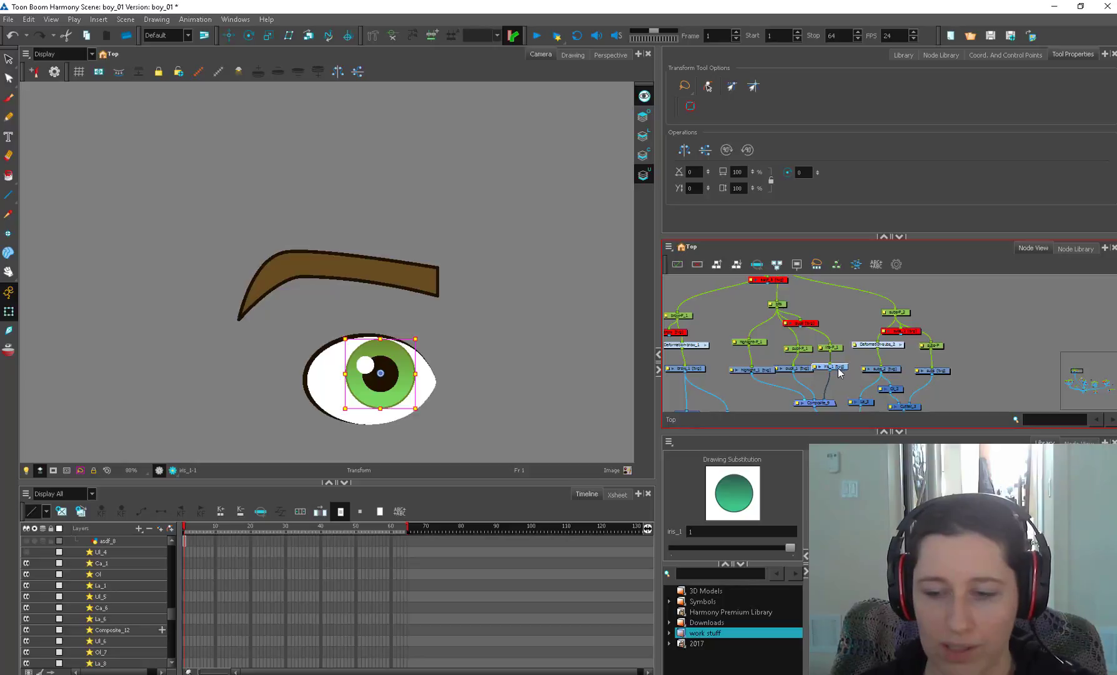
pyautogui.click(937, 372)
pyautogui.scroll(1, 844, 360)
pyautogui.moveTo(945, 376); pyautogui.dragTo(815, 350)
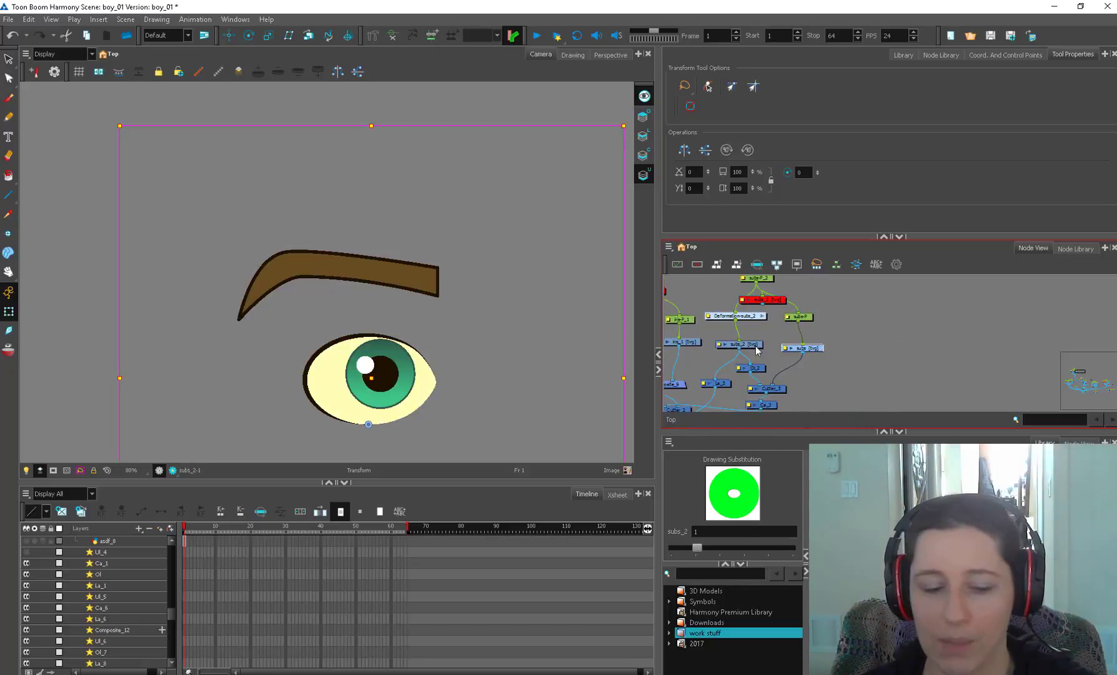
# Paste special onto the exposed frames of the subs layer using the Update Drawing Pivot option
pyautogui.press('o')
pyautogui.moveTo(185, 532); pyautogui.dragTo(205, 545)
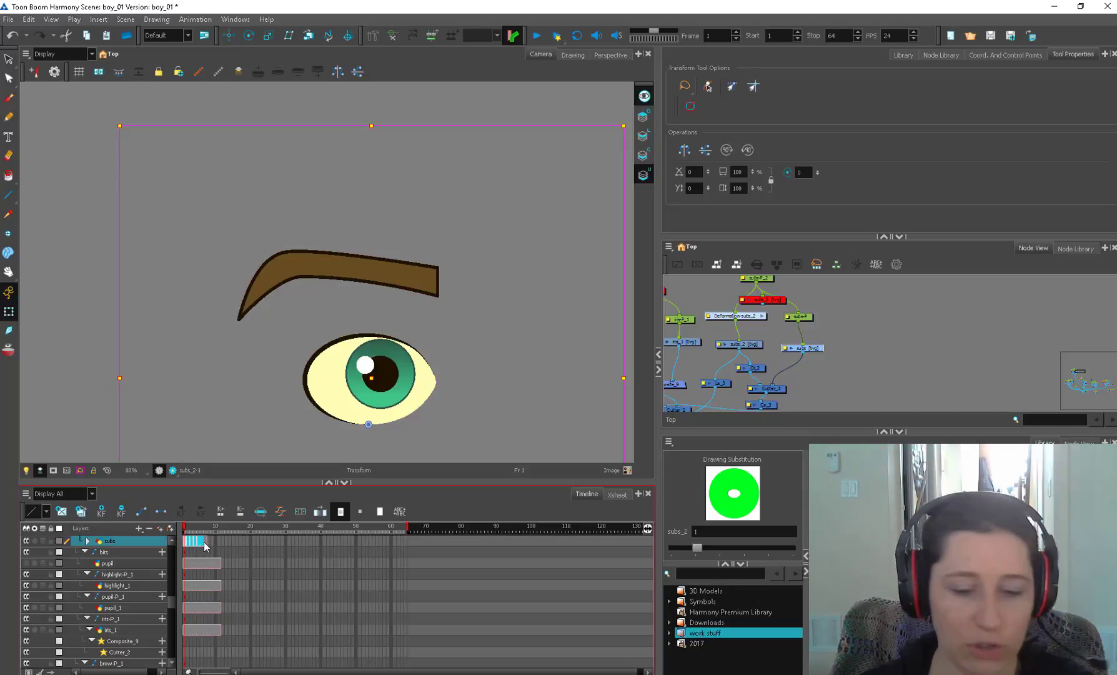
pyautogui.hotkey('ctrl', 'b')
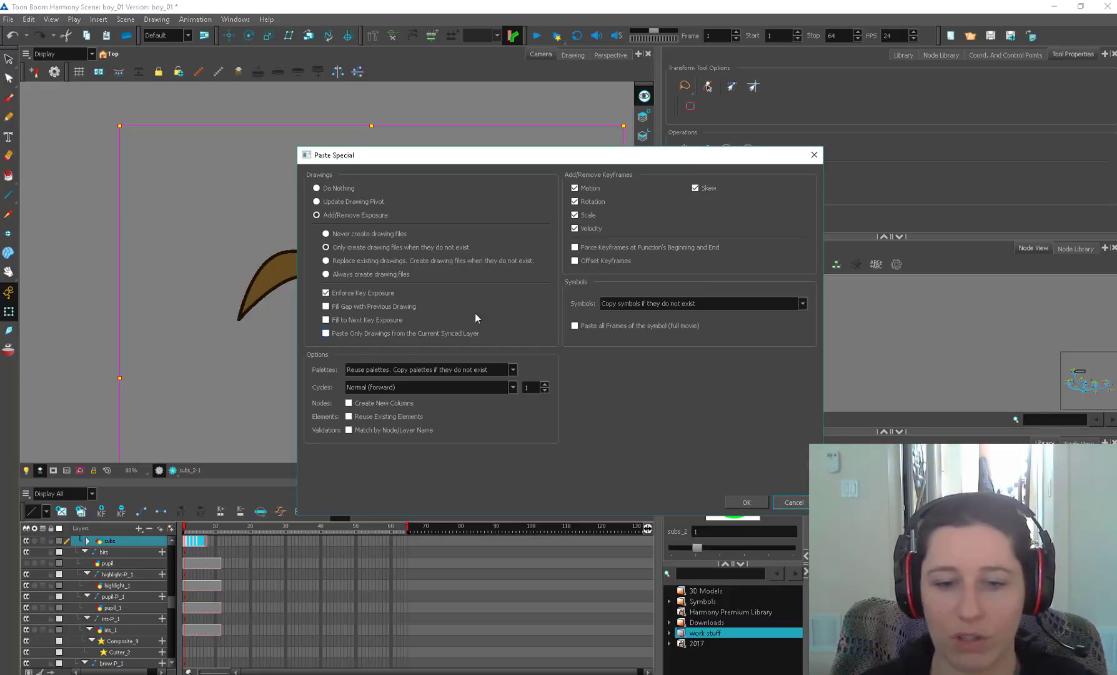
pyautogui.click(316, 202)
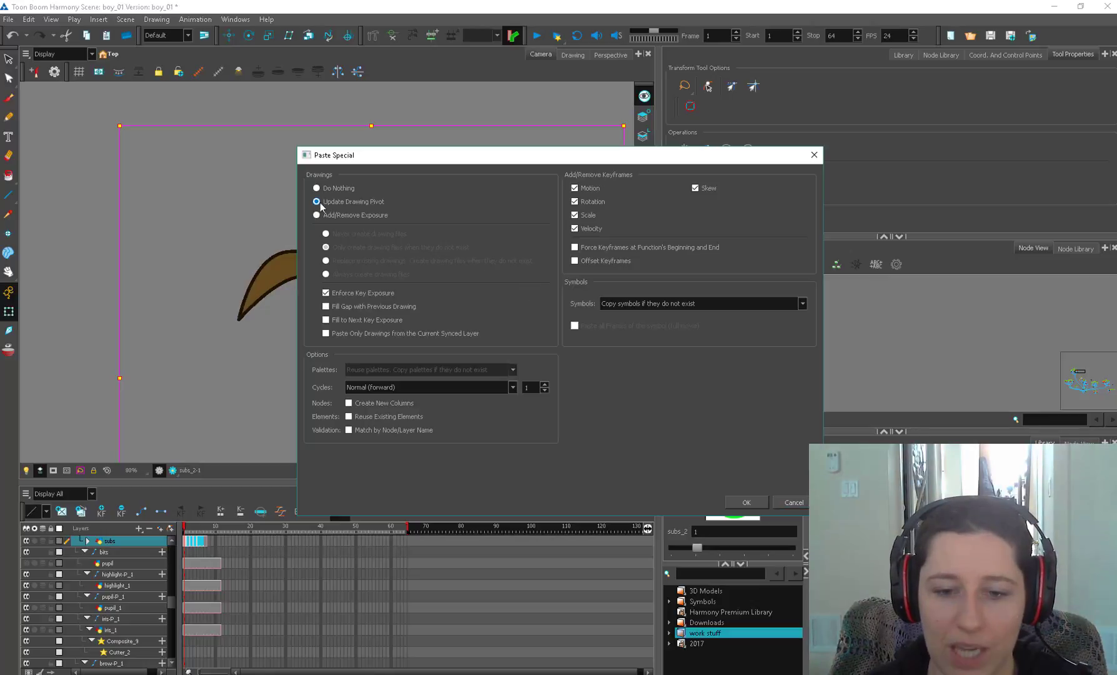
pyautogui.click(746, 502)
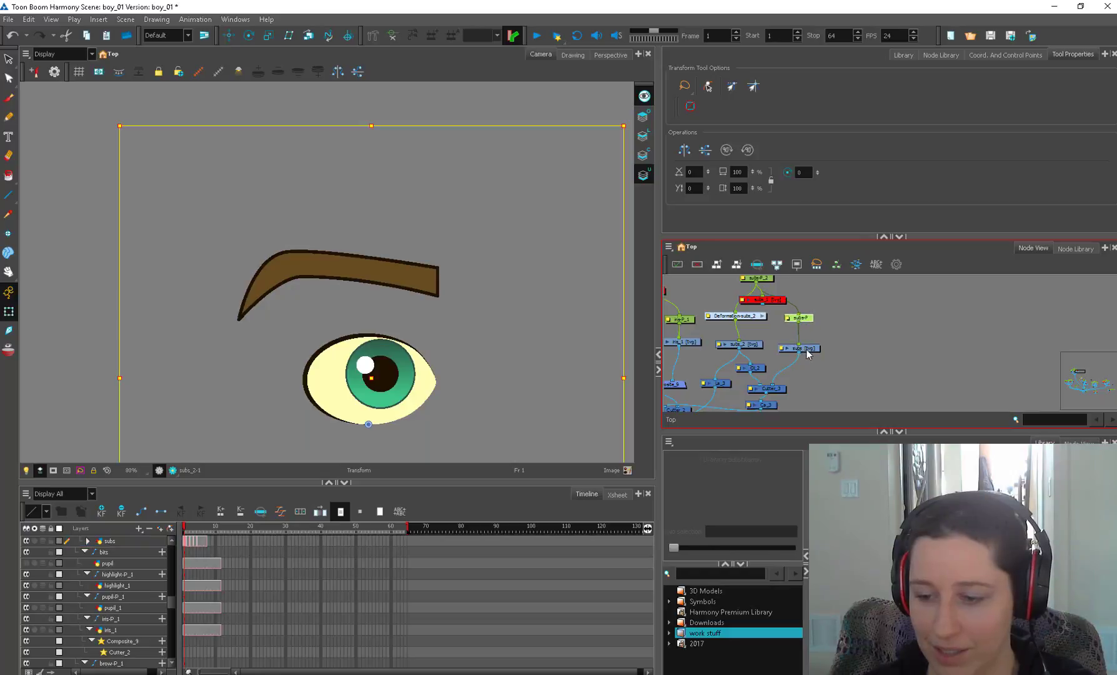
# Delete the highlight-P_1, pupil-P_1 and iris-P_1 pegs and the disabled pupil drawing beneath the bits peg
pyautogui.click(772, 350)
pyautogui.scroll(-5, 773, 350)
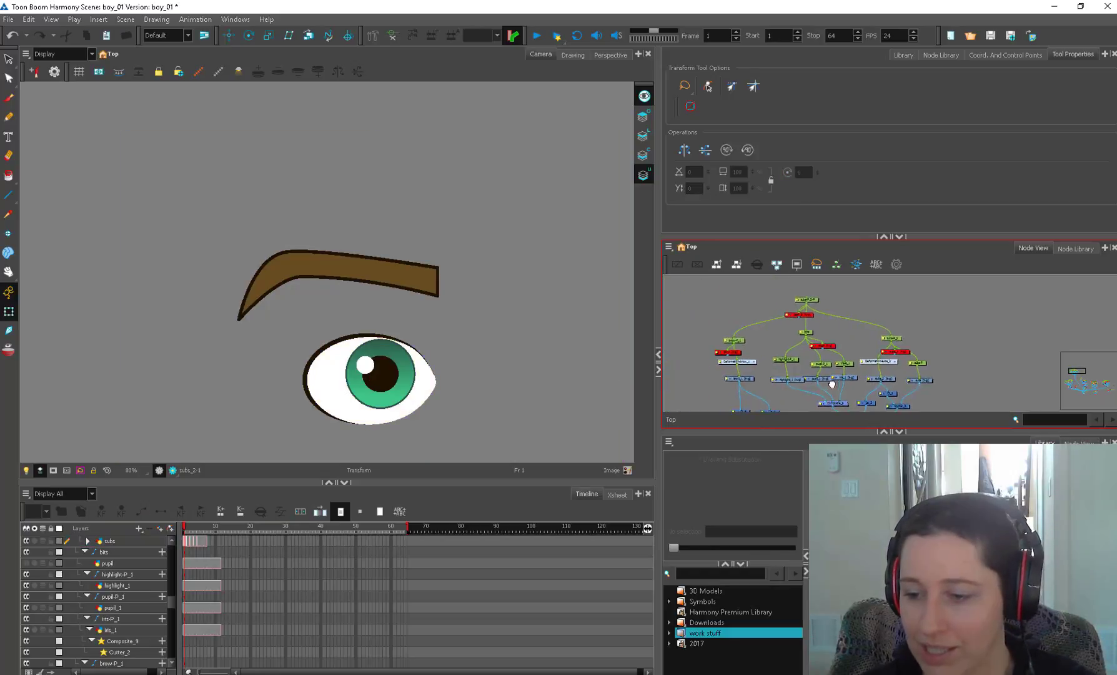
pyautogui.scroll(4, 895, 371)
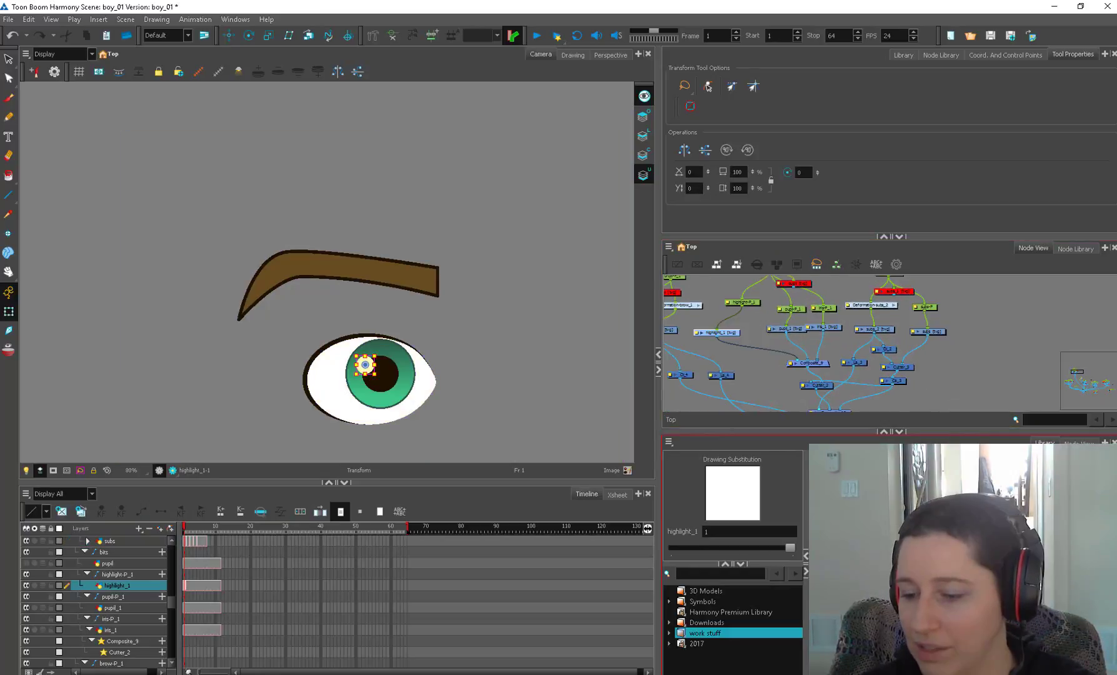
pyautogui.click(730, 337)
pyautogui.click(732, 494)
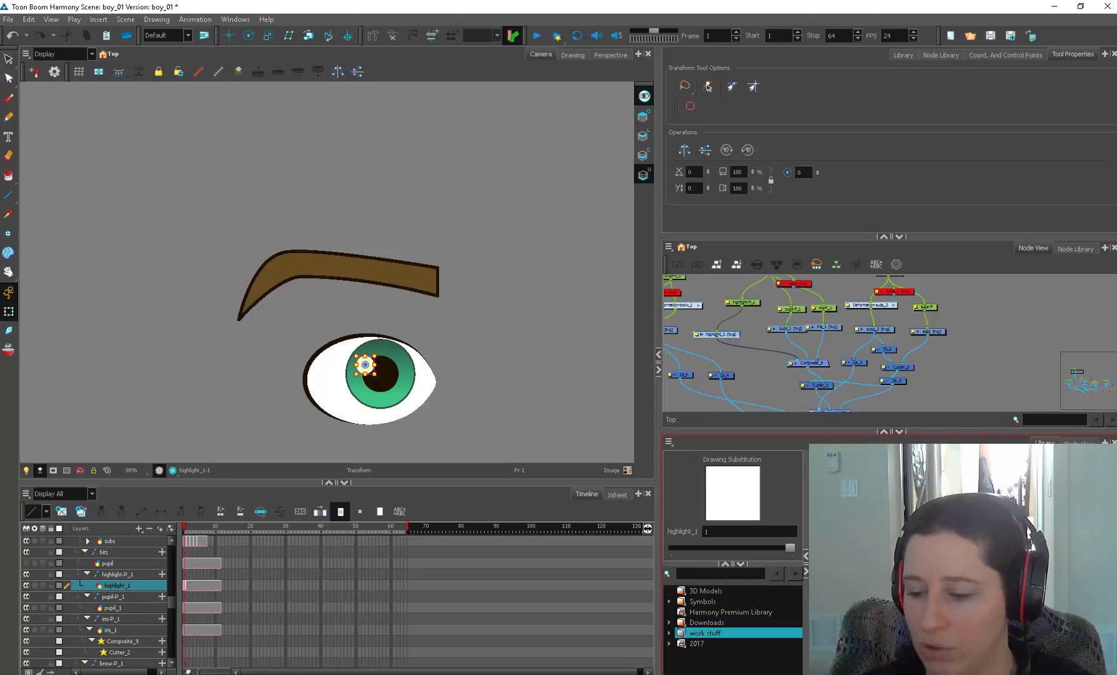
pyautogui.scroll(1, 822, 344)
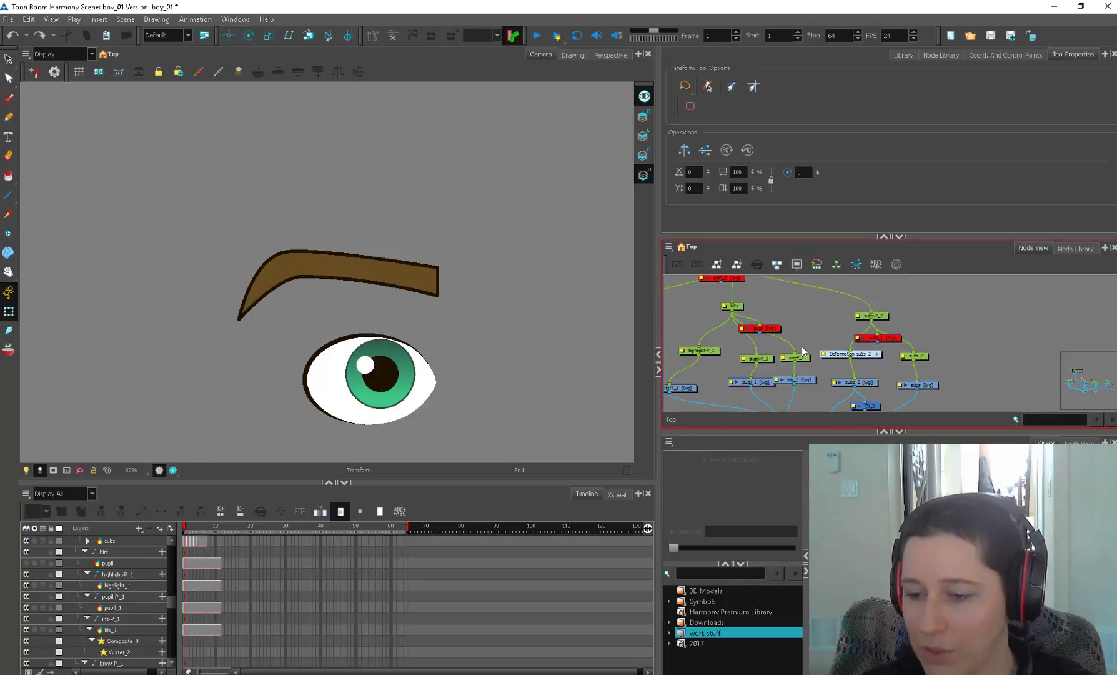
pyautogui.moveTo(802, 347); pyautogui.dragTo(663, 365)
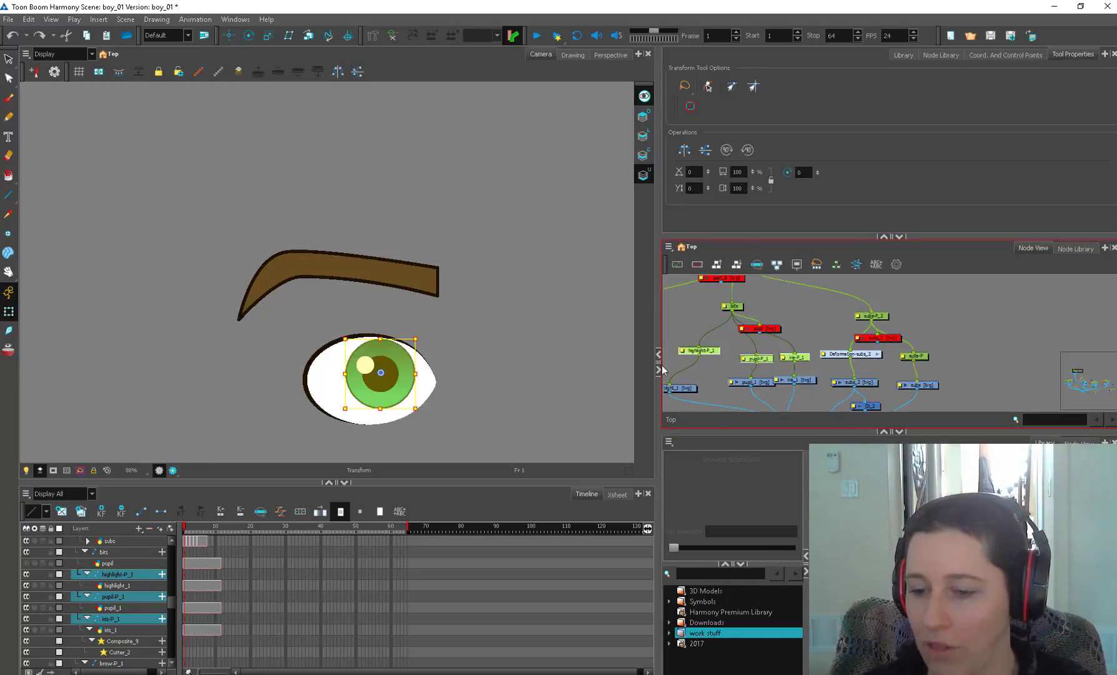
pyautogui.press('Delete')
pyautogui.moveTo(769, 331); pyautogui.dragTo(790, 322)
pyautogui.press('Delete')
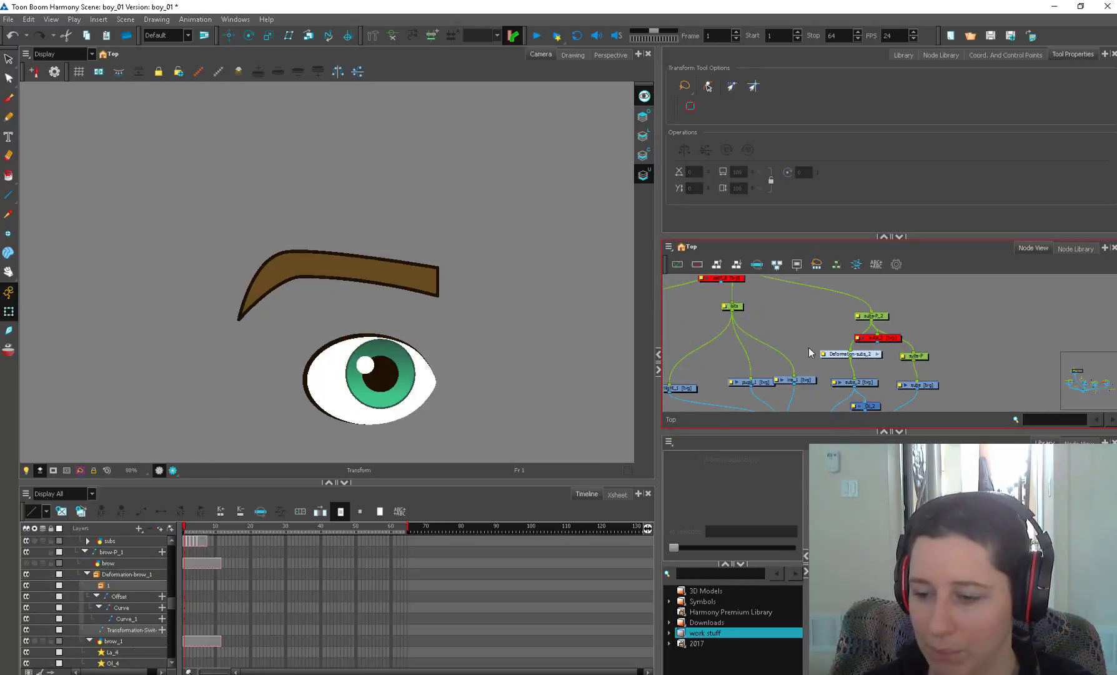
# Rearrange the highlight_1, pupil_1 and iris_1 drawing nodes so they are spaced apart beneath the bits peg
pyautogui.moveTo(791, 397); pyautogui.dragTo(684, 374)
pyautogui.moveTo(764, 383)
pyautogui.mouseDown()
pyautogui.moveTo(787, 370)
pyautogui.moveTo(759, 375)
pyautogui.moveTo(816, 377)
pyautogui.mouseUp()
pyautogui.moveTo(753, 373); pyautogui.dragTo(754, 379)
# Check the drawing pivots of the highlight_1, pupil_1 and iris_1 drawings with the Drawing Pivot tool
pyautogui.click(708, 377)
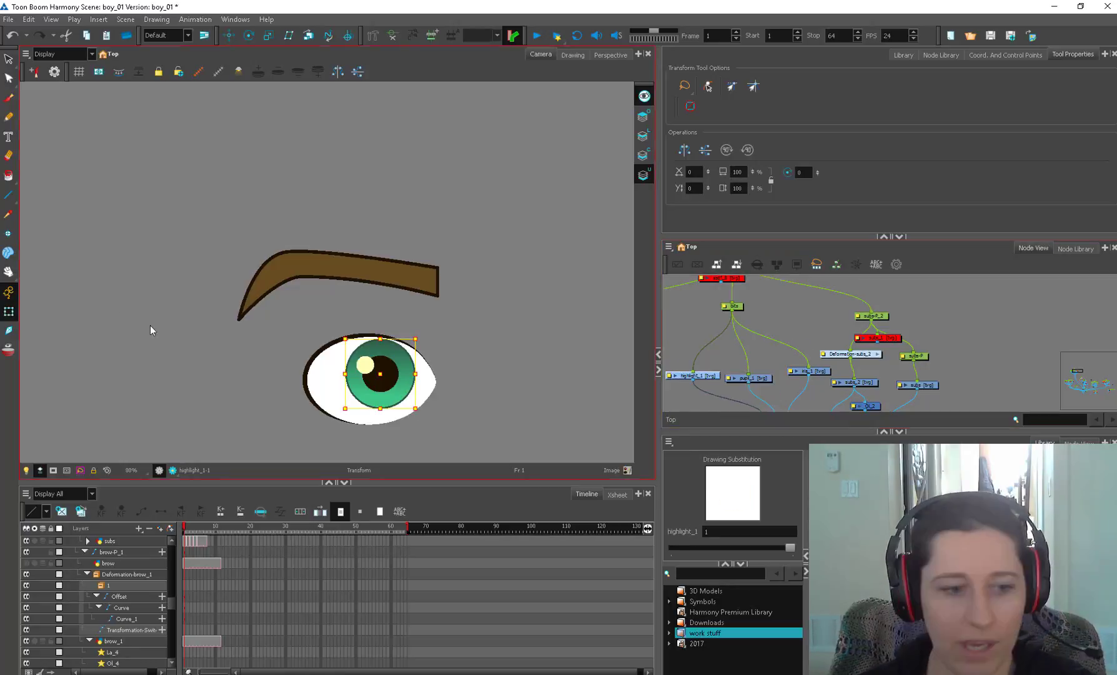
pyautogui.click(8, 234)
pyautogui.click(765, 382)
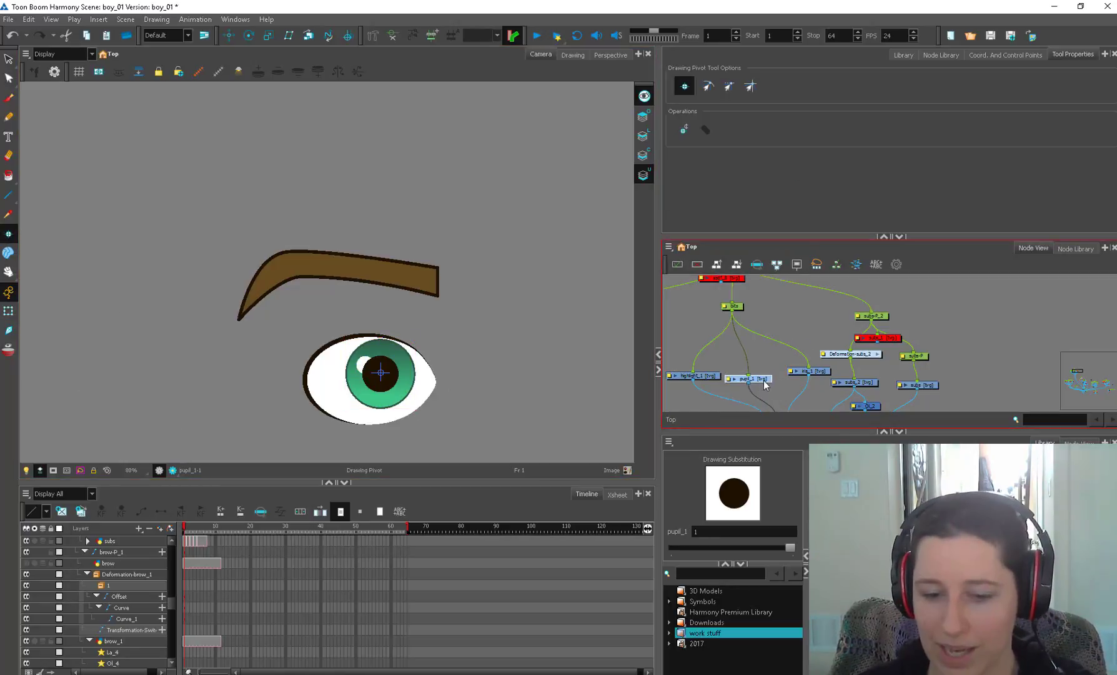
pyautogui.hotkey('ctrl', 'z')
pyautogui.click(759, 379)
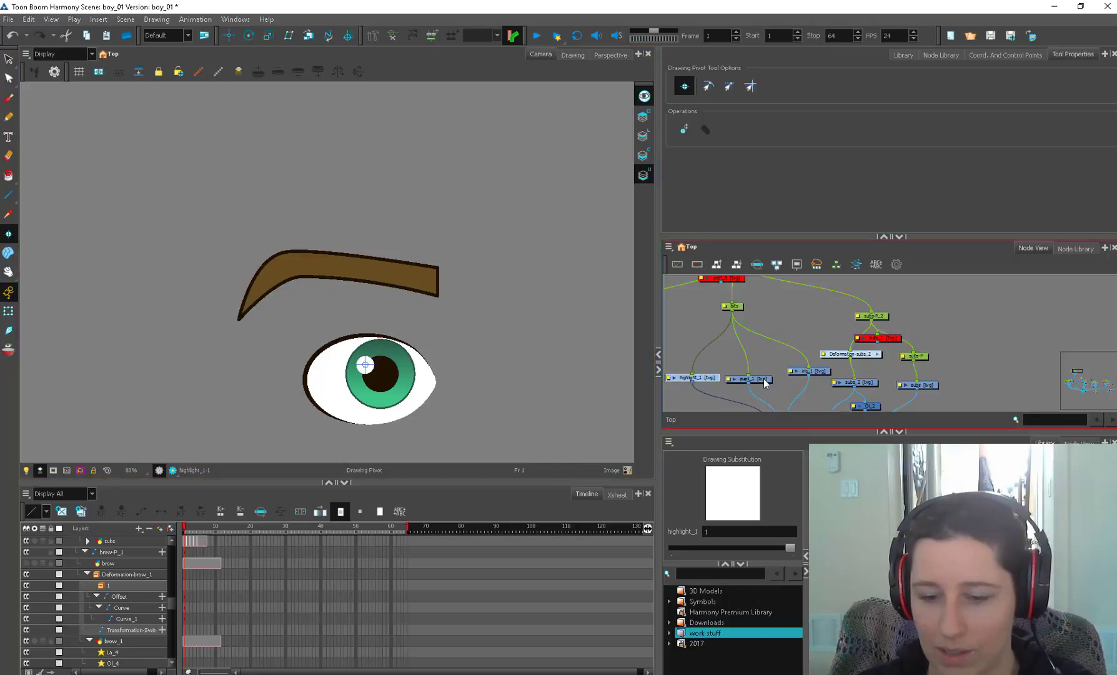
pyautogui.click(812, 373)
pyautogui.click(611, 411)
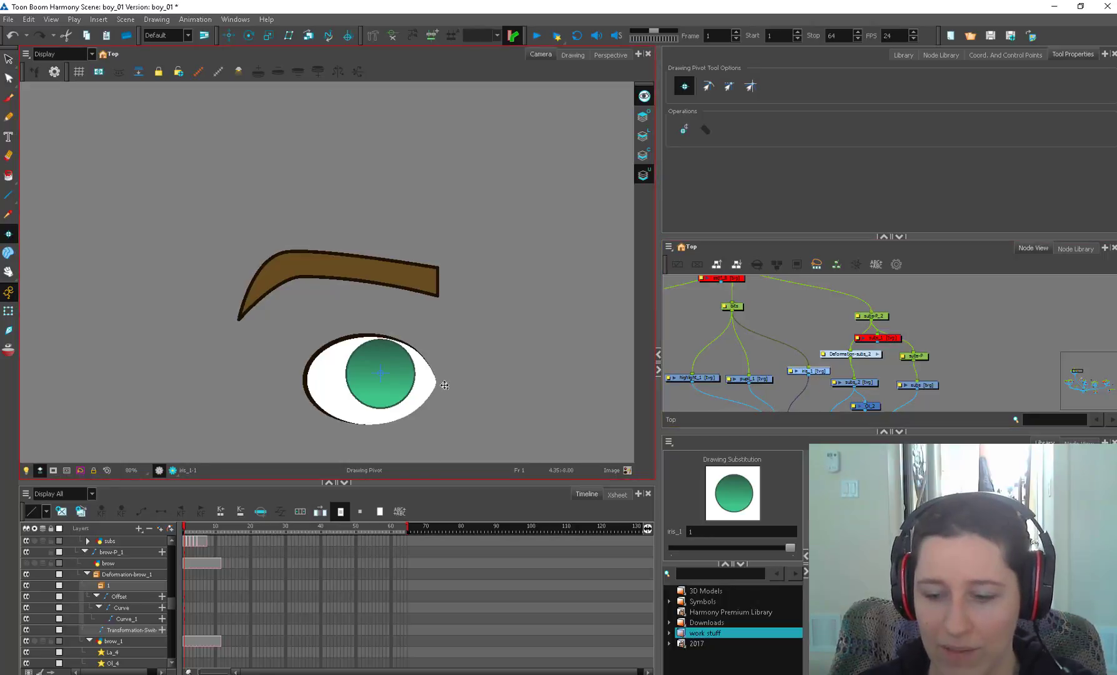
pyautogui.click(753, 379)
pyautogui.click(823, 372)
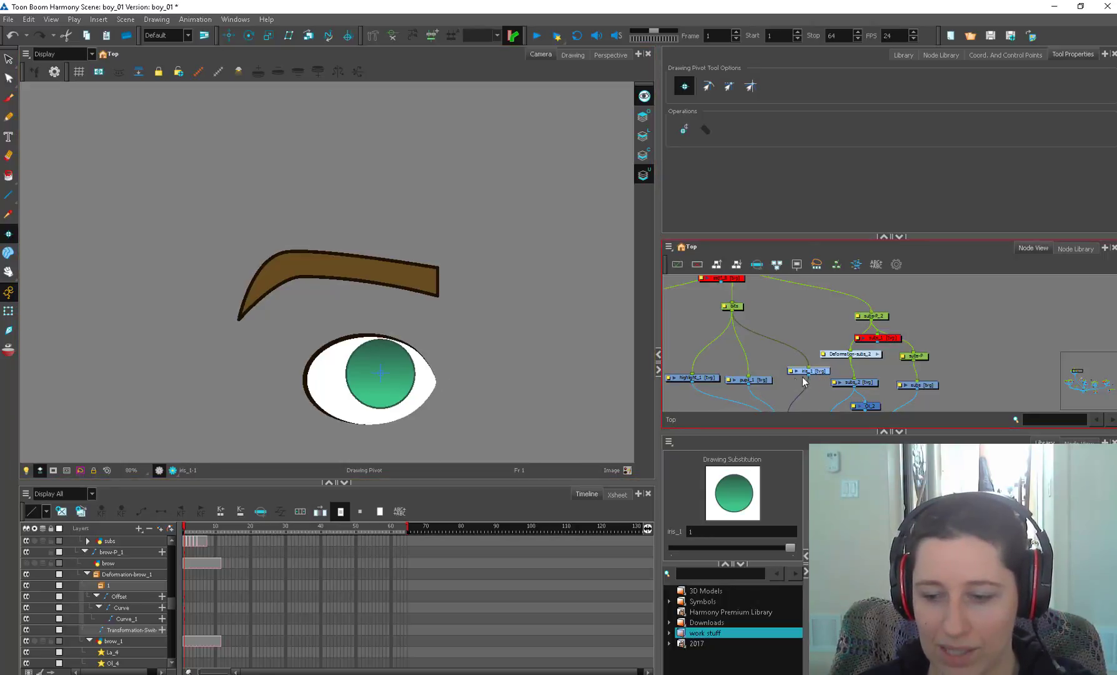
pyautogui.click(750, 379)
pyautogui.click(695, 377)
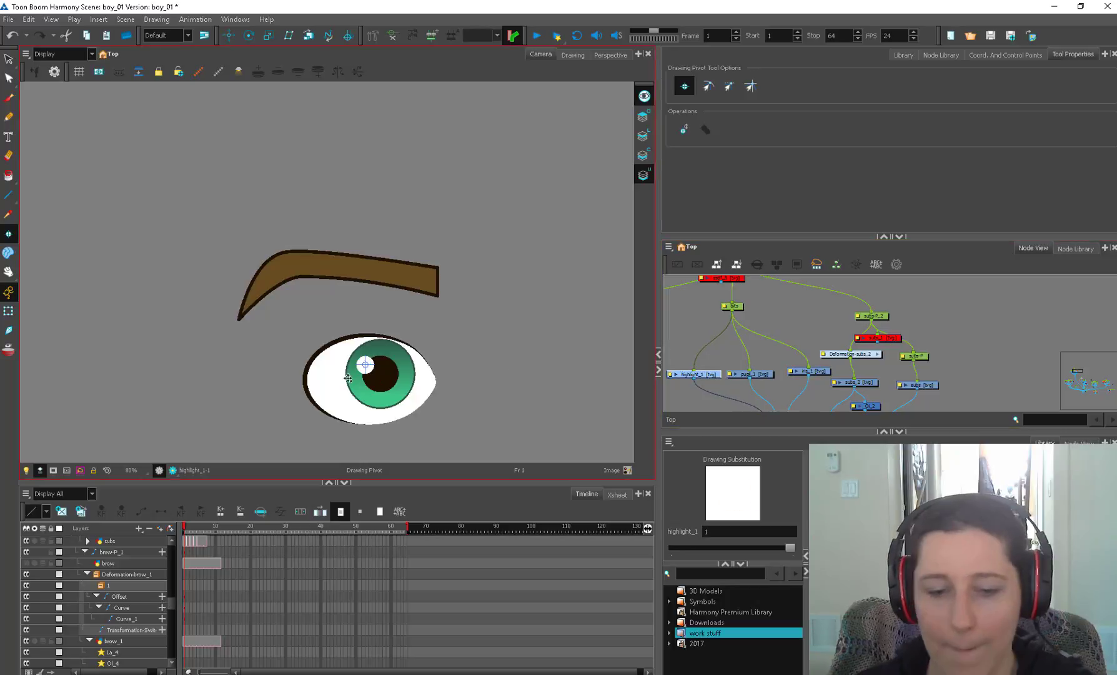
# Compare the transform pivots of the bits peg and the iris_1 drawing by selecting each with the Transform tool
pyautogui.click(9, 312)
pyautogui.press('b')
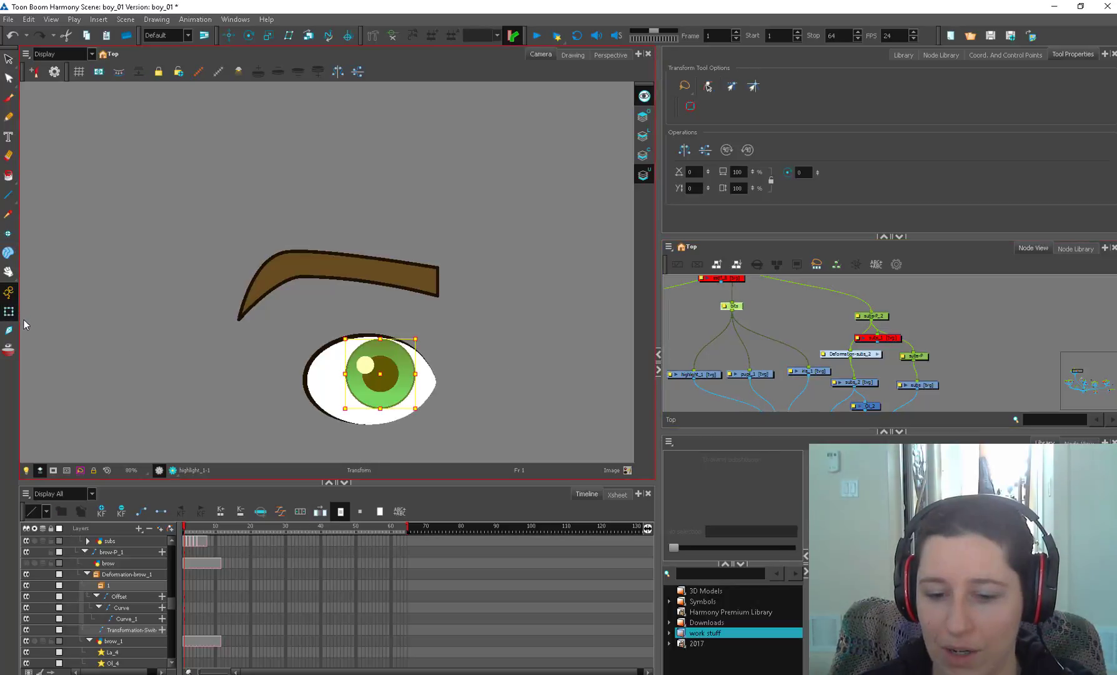
pyautogui.press('1')
pyautogui.press('1')
pyautogui.press('1')
pyautogui.press('1')
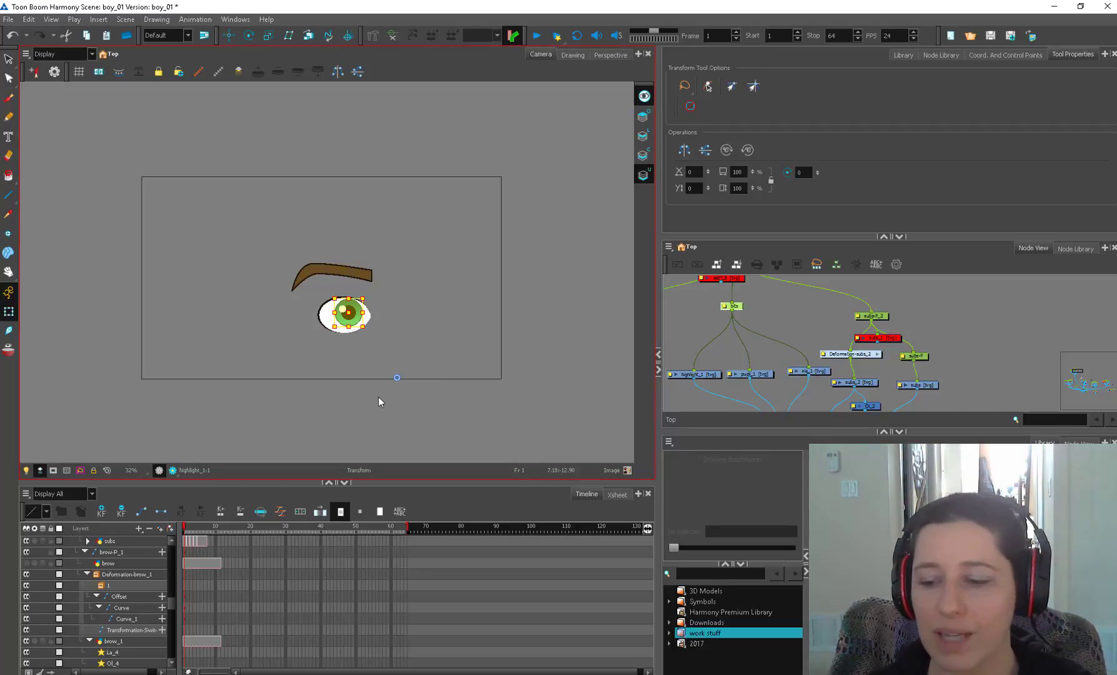
pyautogui.moveTo(787, 374); pyautogui.dragTo(778, 376)
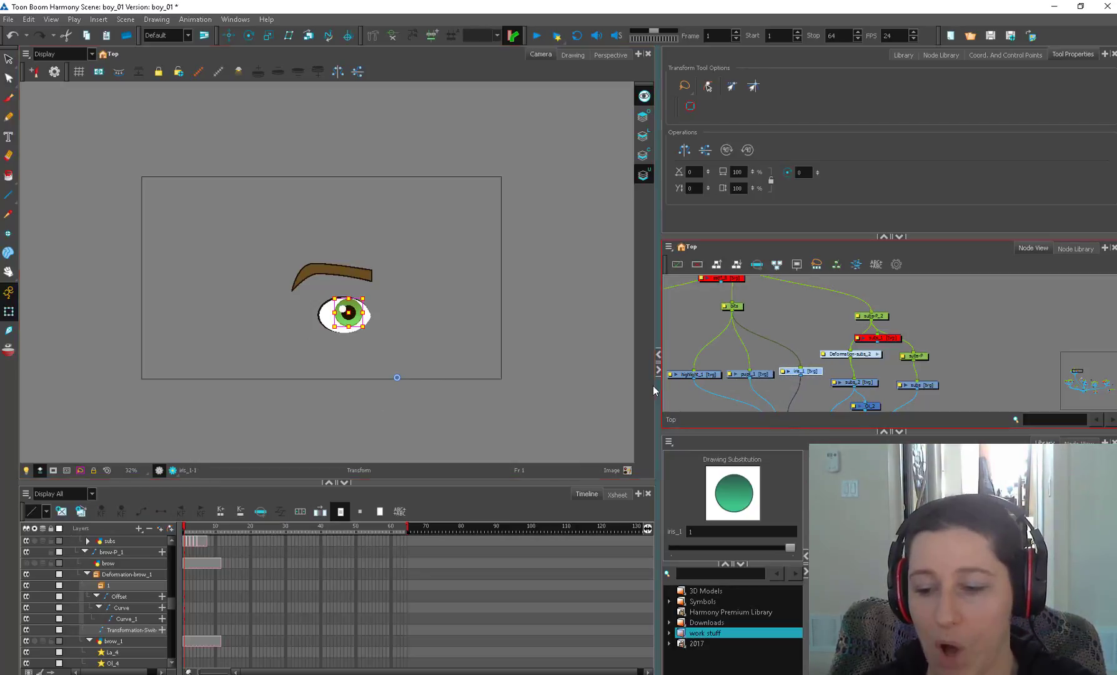
pyautogui.press('2')
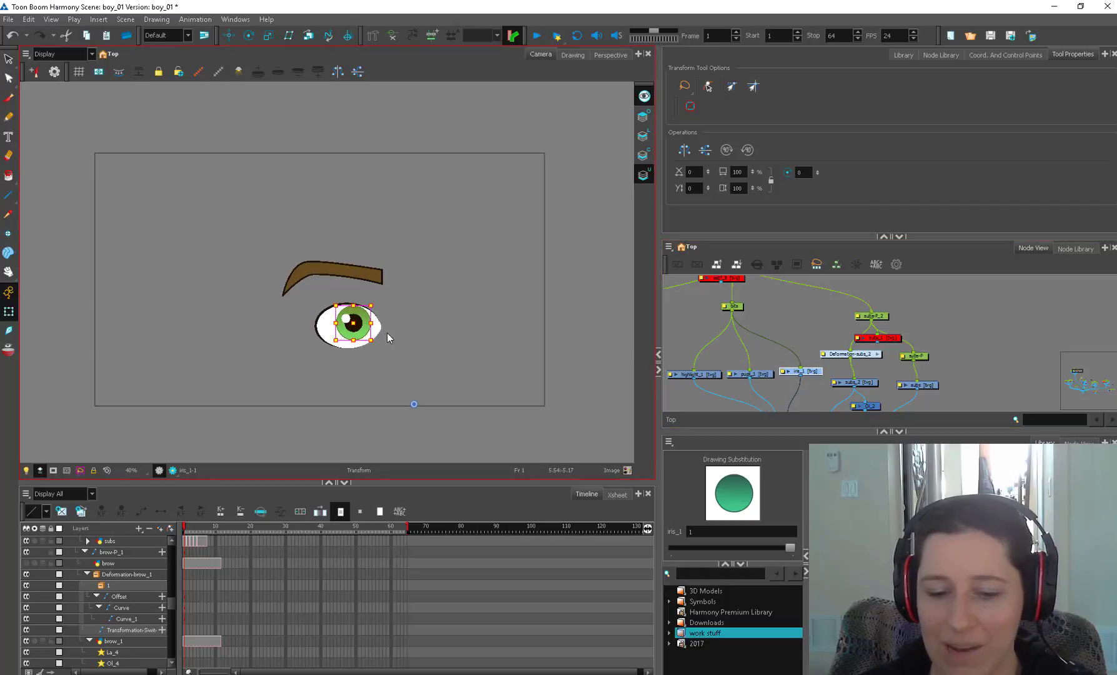
pyautogui.press('2')
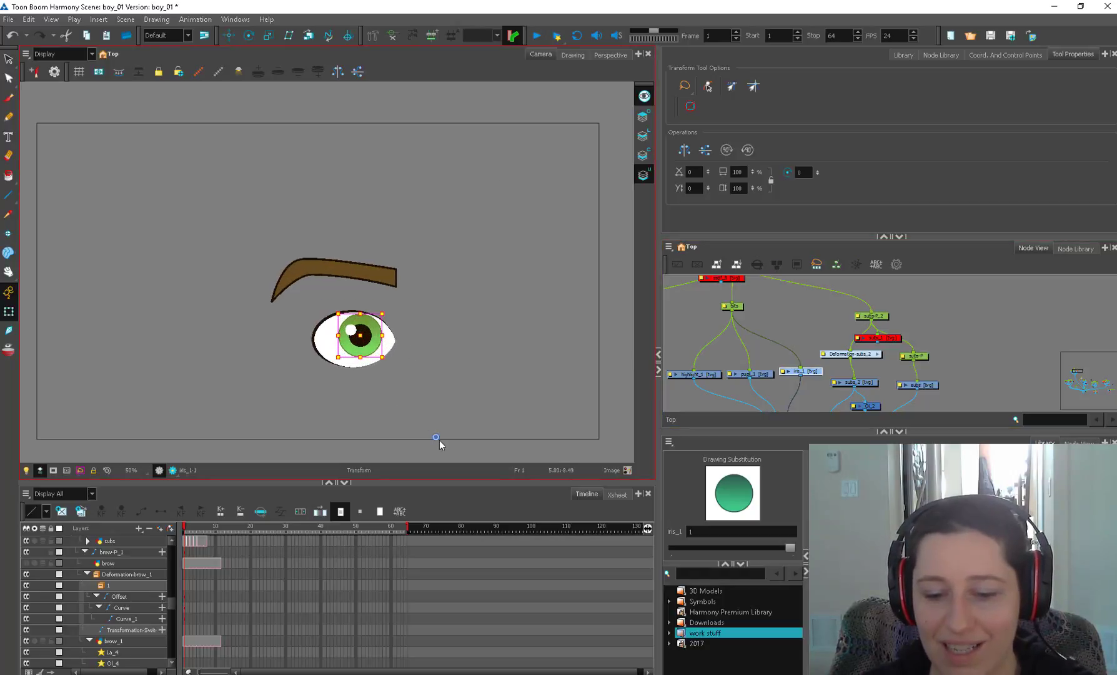
# Set Use Embedded Pivot to Do Not Use for the highlight_1 and pupil_1 drawings together
pyautogui.moveTo(804, 351)
pyautogui.mouseDown()
pyautogui.moveTo(749, 381)
pyautogui.moveTo(809, 399)
pyautogui.mouseUp()
pyautogui.press('2')
pyautogui.press('2')
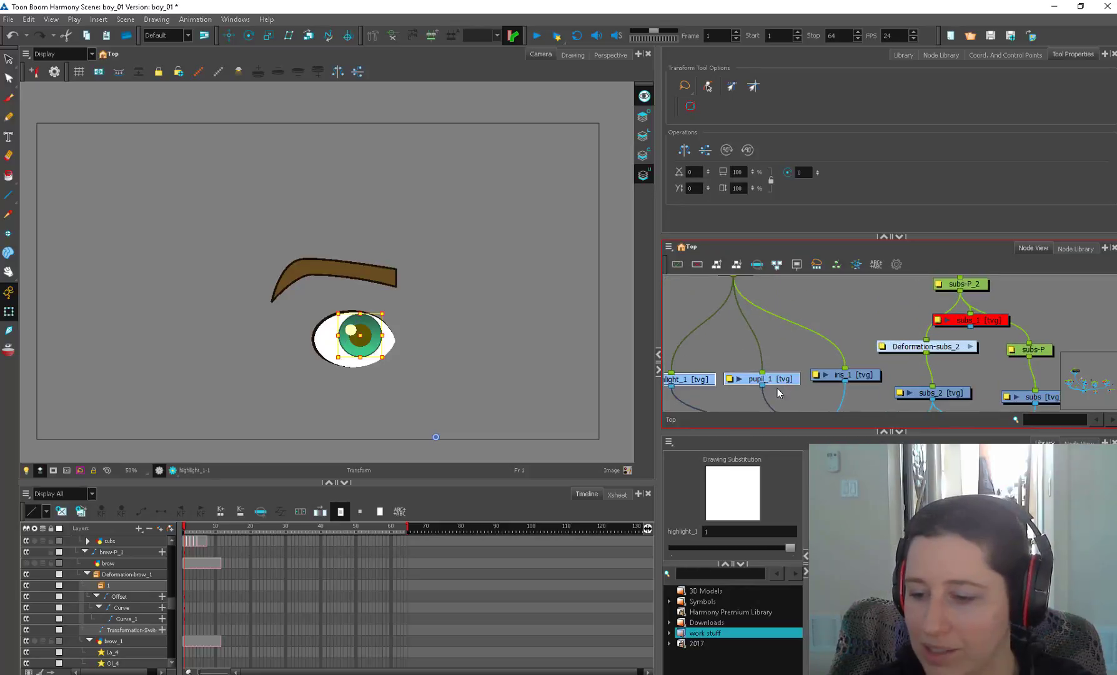
pyautogui.click(836, 265)
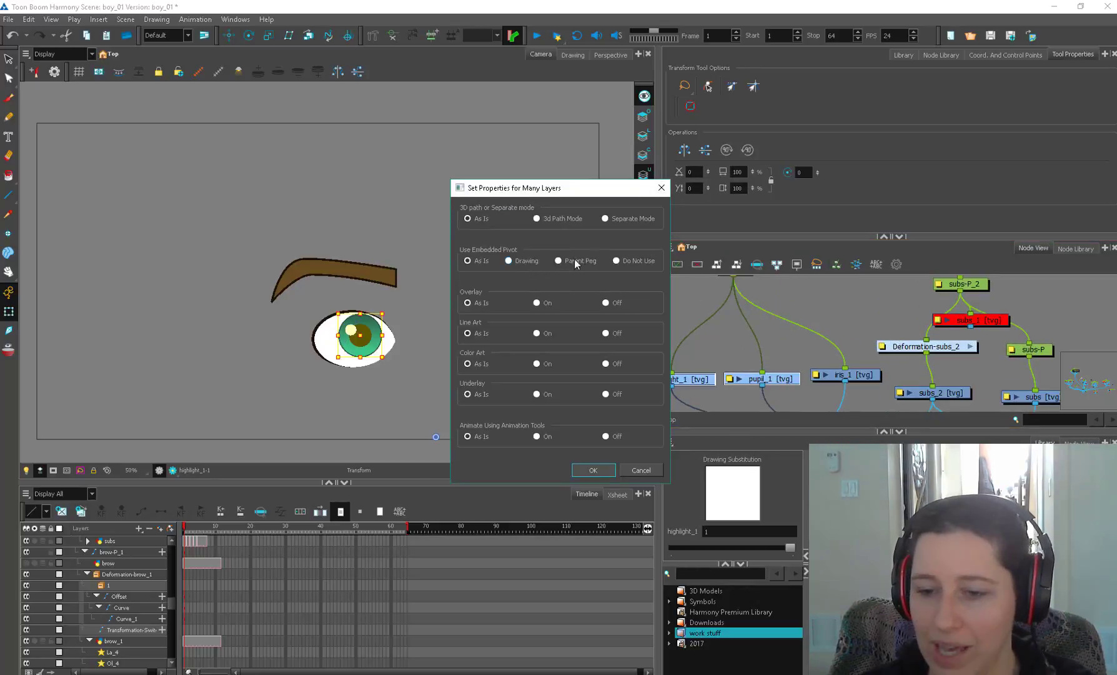
pyautogui.click(617, 261)
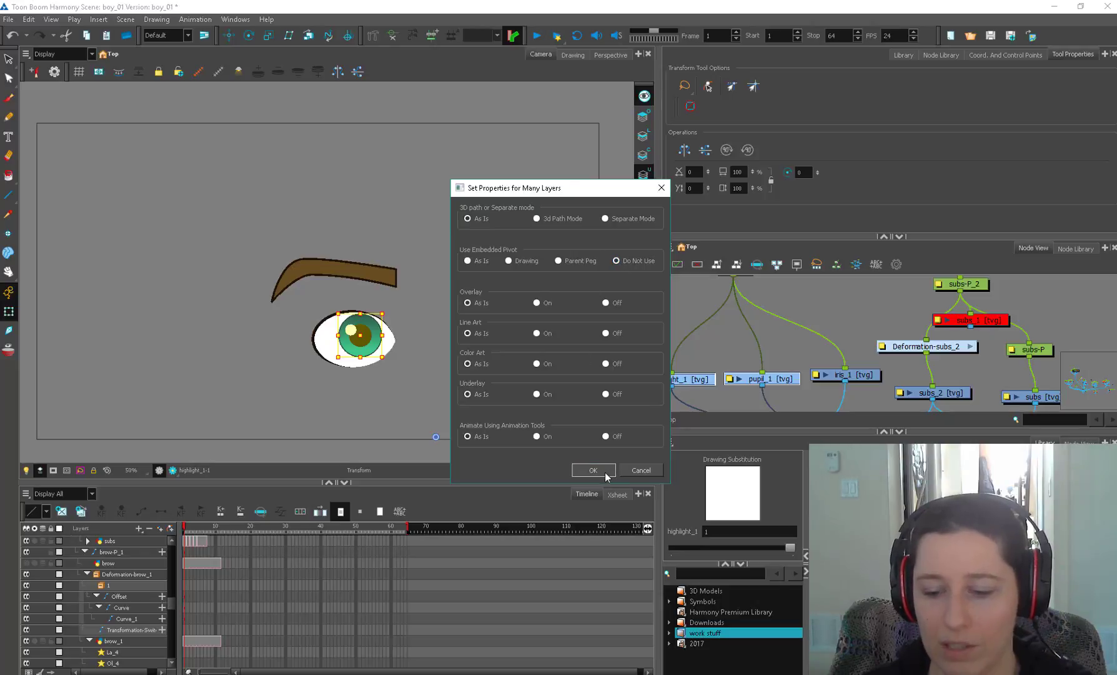
pyautogui.click(592, 469)
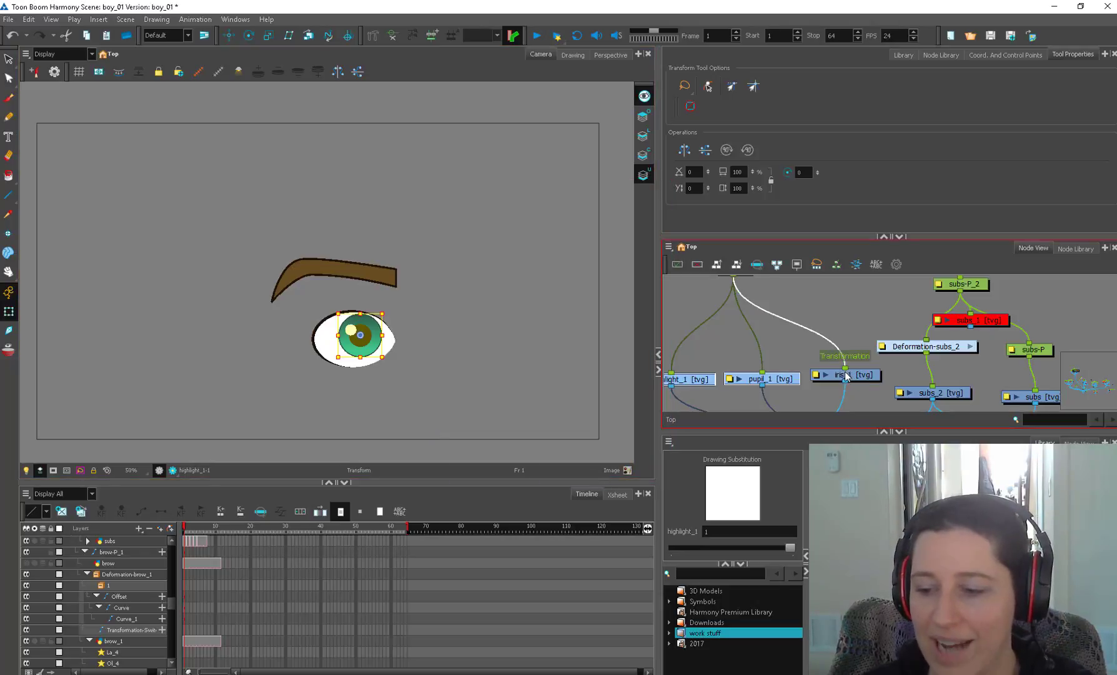
# Move the iris_1 drawing node closer to the bits peg and select the highlight_1 and pupil_1 drawings
pyautogui.moveTo(846, 374); pyautogui.dragTo(813, 345)
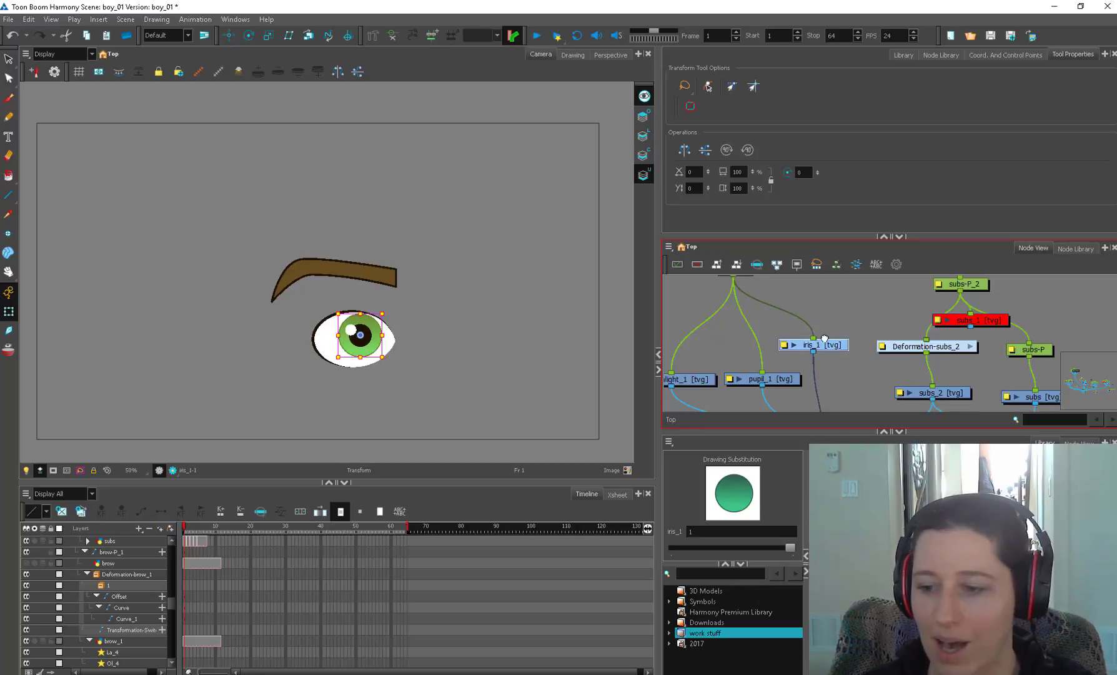
pyautogui.moveTo(746, 278); pyautogui.dragTo(782, 316)
pyautogui.click(779, 308)
pyautogui.moveTo(811, 391)
pyautogui.mouseDown()
pyautogui.moveTo(826, 341)
pyautogui.moveTo(734, 388)
pyautogui.mouseUp()
pyautogui.scroll(-2, 883, 325)
pyautogui.moveTo(884, 325); pyautogui.dragTo(886, 332)
pyautogui.scroll(-3, 886, 332)
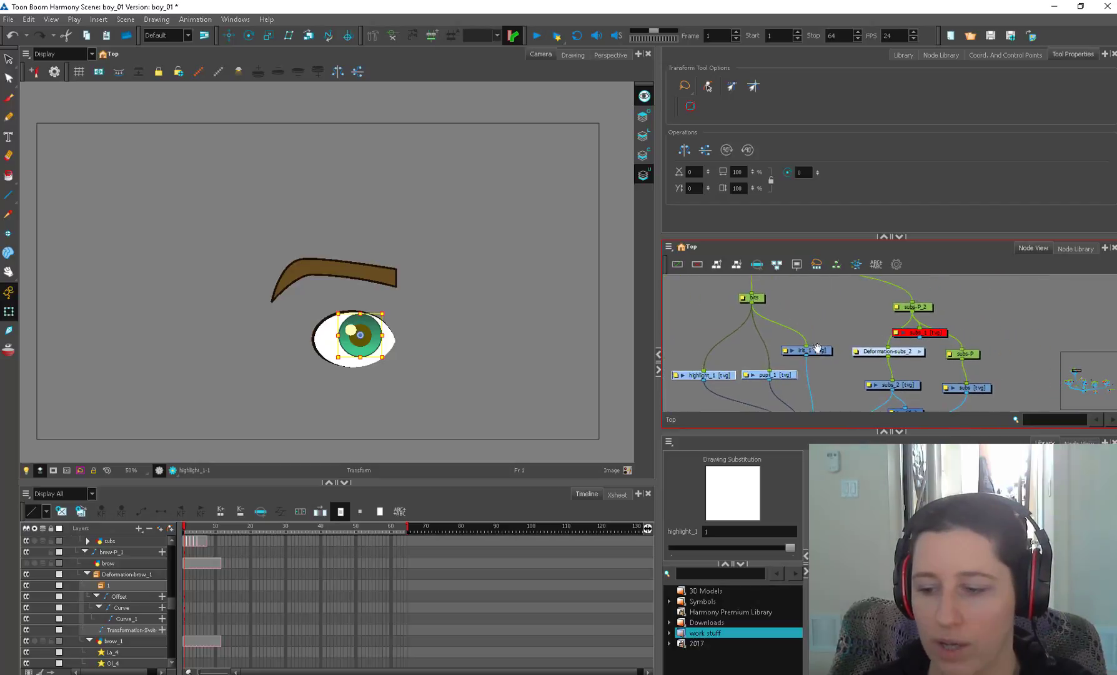
# Check the pivots of the highlight_1 and pupil_1 drawings by selecting each one
pyautogui.click(839, 348)
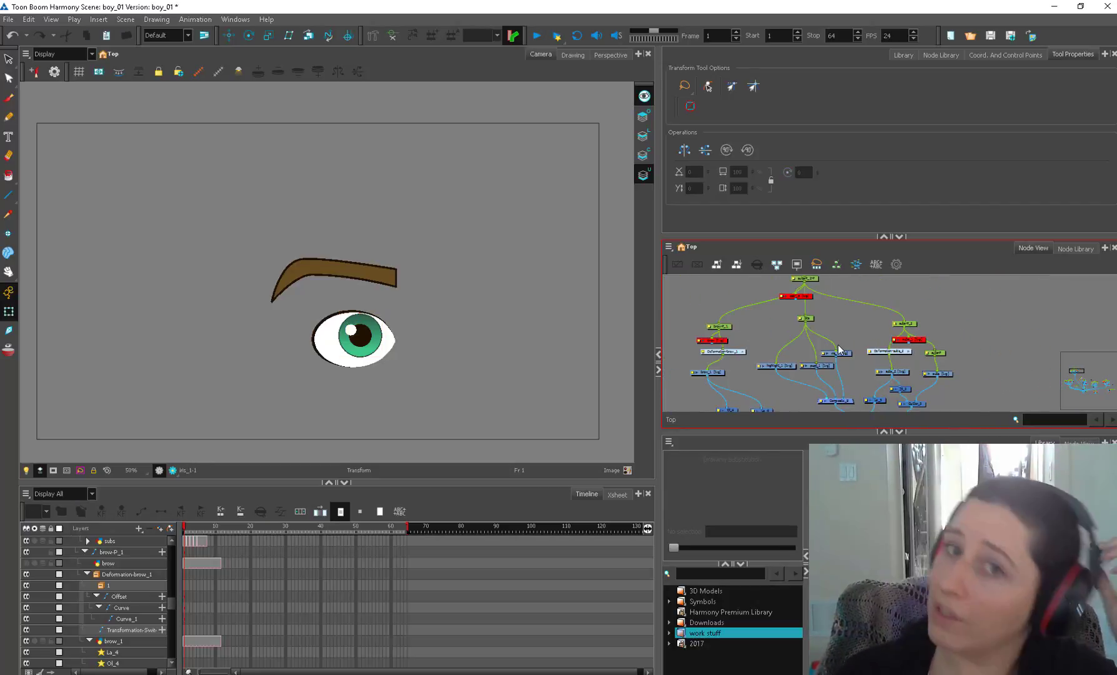
pyautogui.click(803, 297)
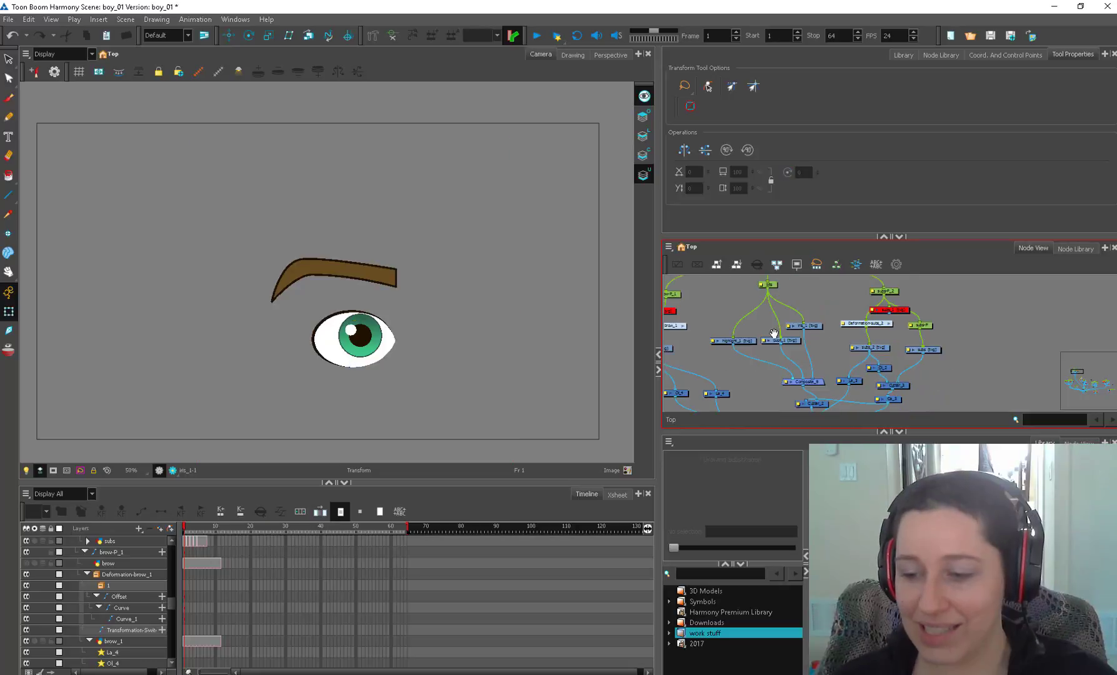
pyautogui.moveTo(774, 333); pyautogui.dragTo(790, 353)
pyautogui.click(782, 354)
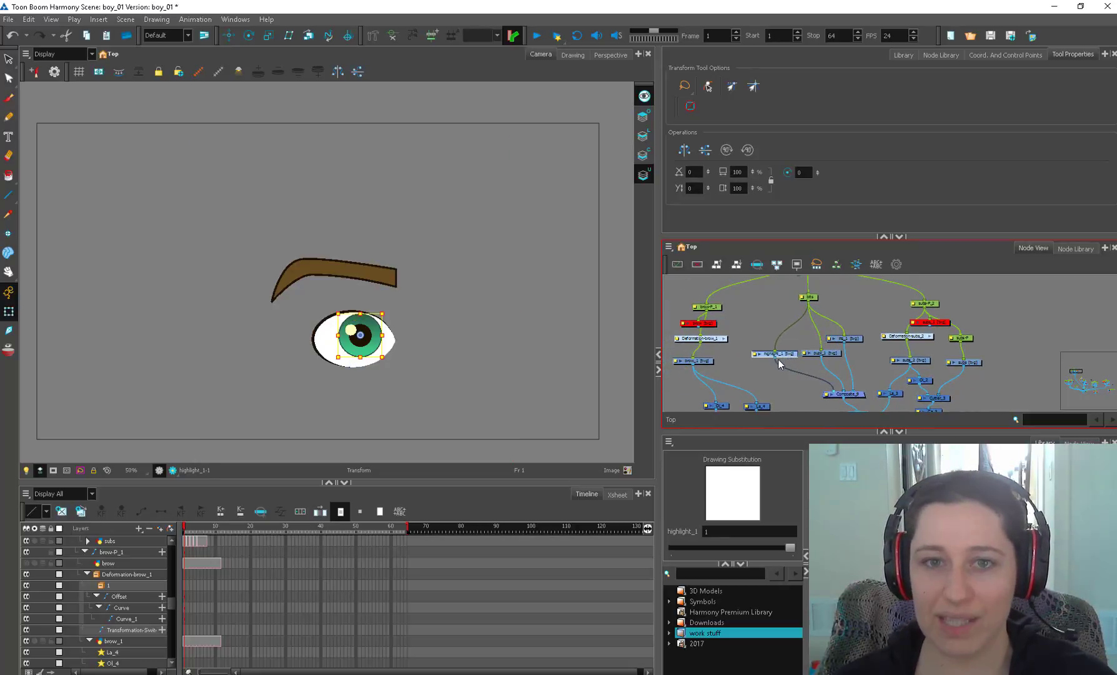
pyautogui.click(826, 354)
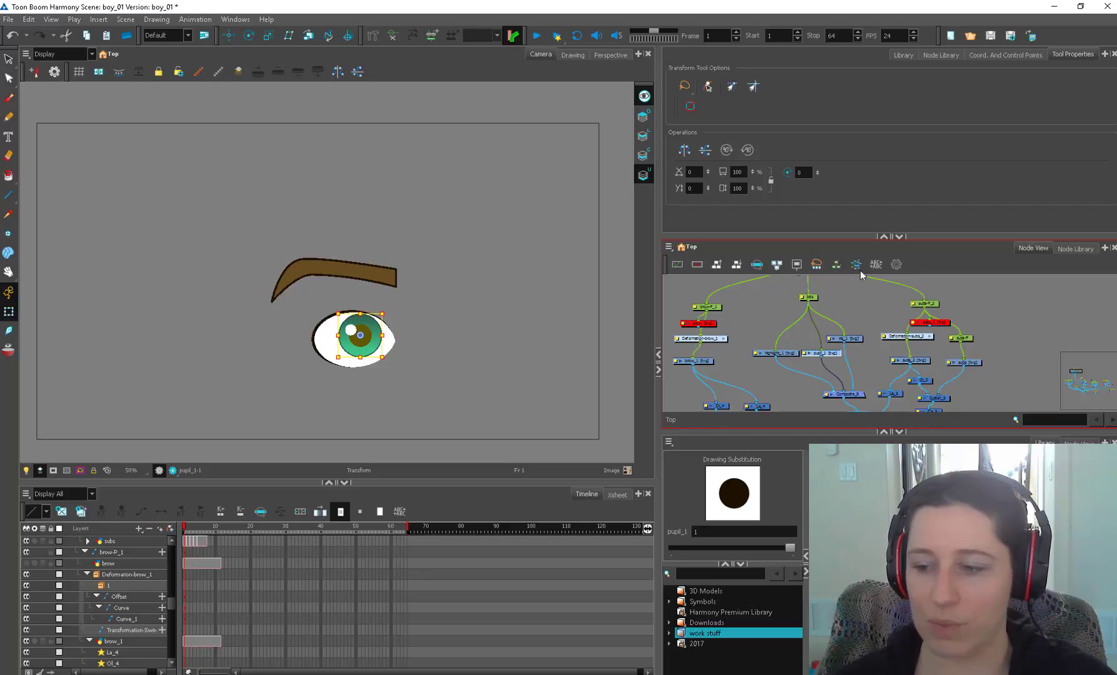
# Find the drawing pivot scripts in the Node View's Toolbar Manager and add TB_Enable_Drawing_Pivot to its toolbar
pyautogui.rightClick(931, 267)
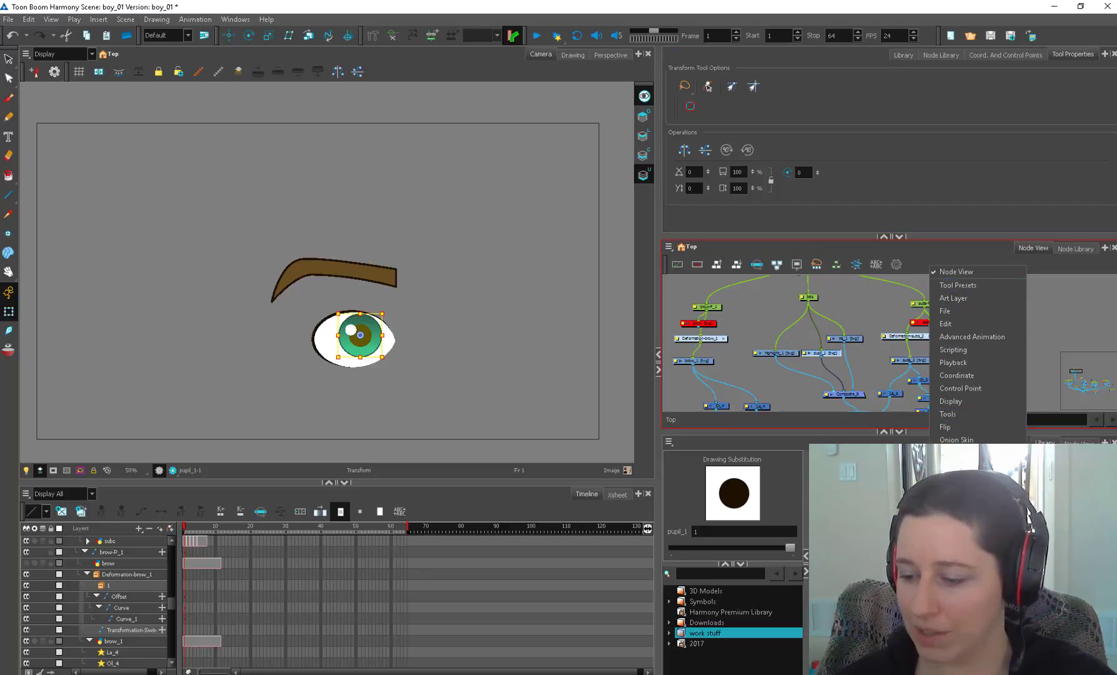
pyautogui.click(956, 531)
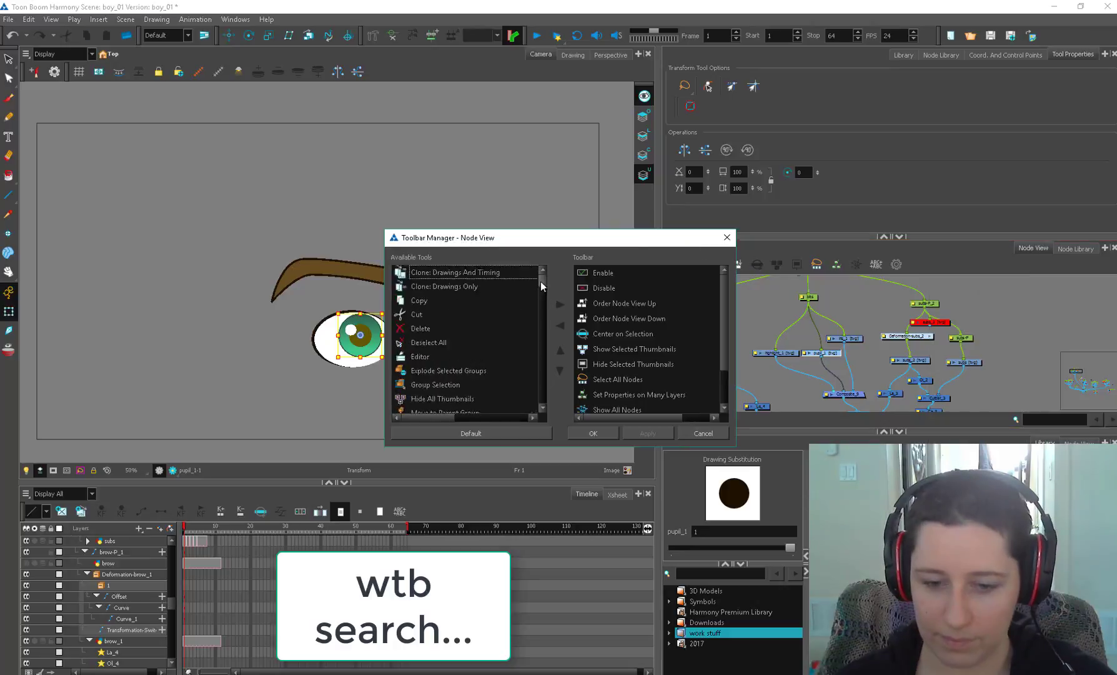
pyautogui.moveTo(542, 281); pyautogui.dragTo(543, 387)
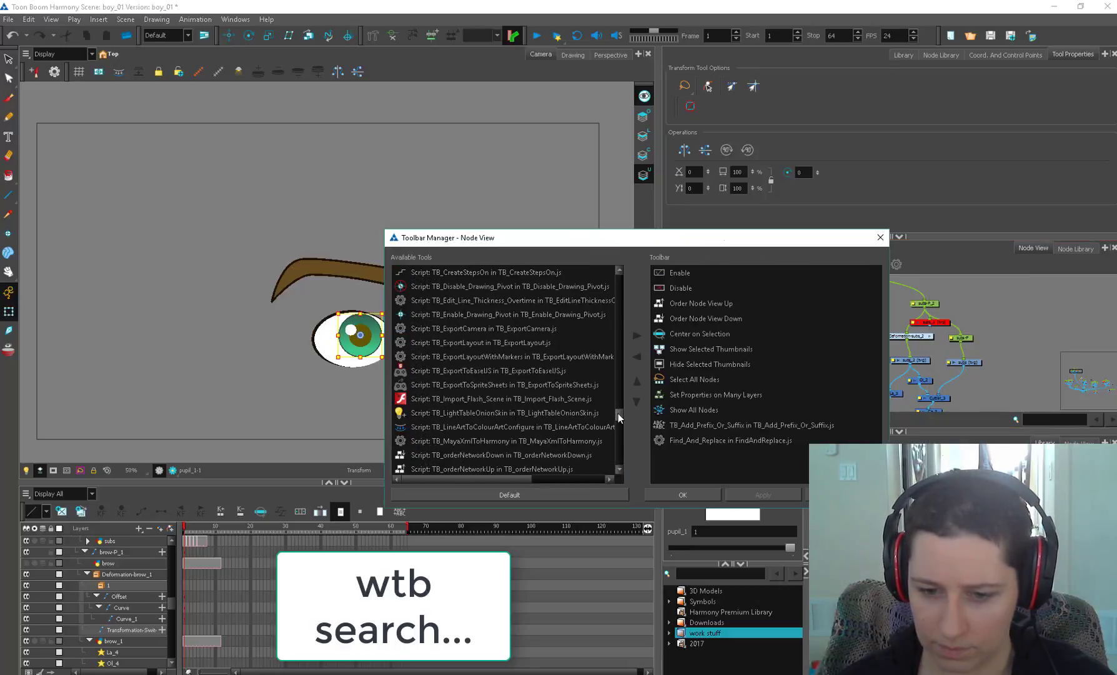
pyautogui.scroll(-2, 618, 413)
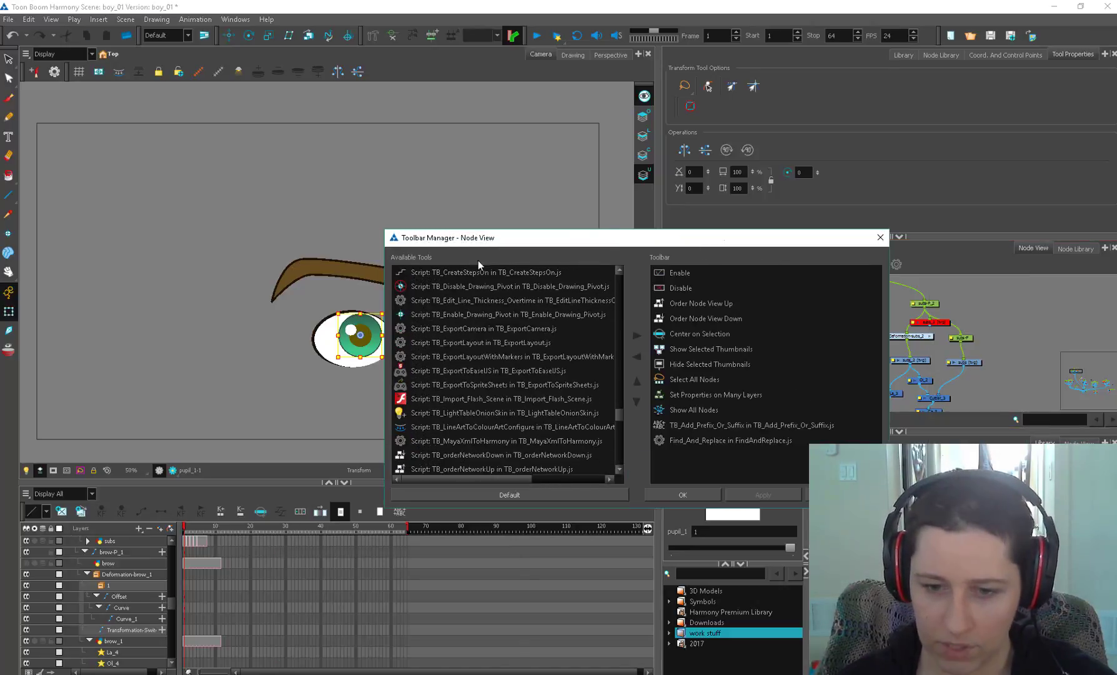
pyautogui.click(562, 286)
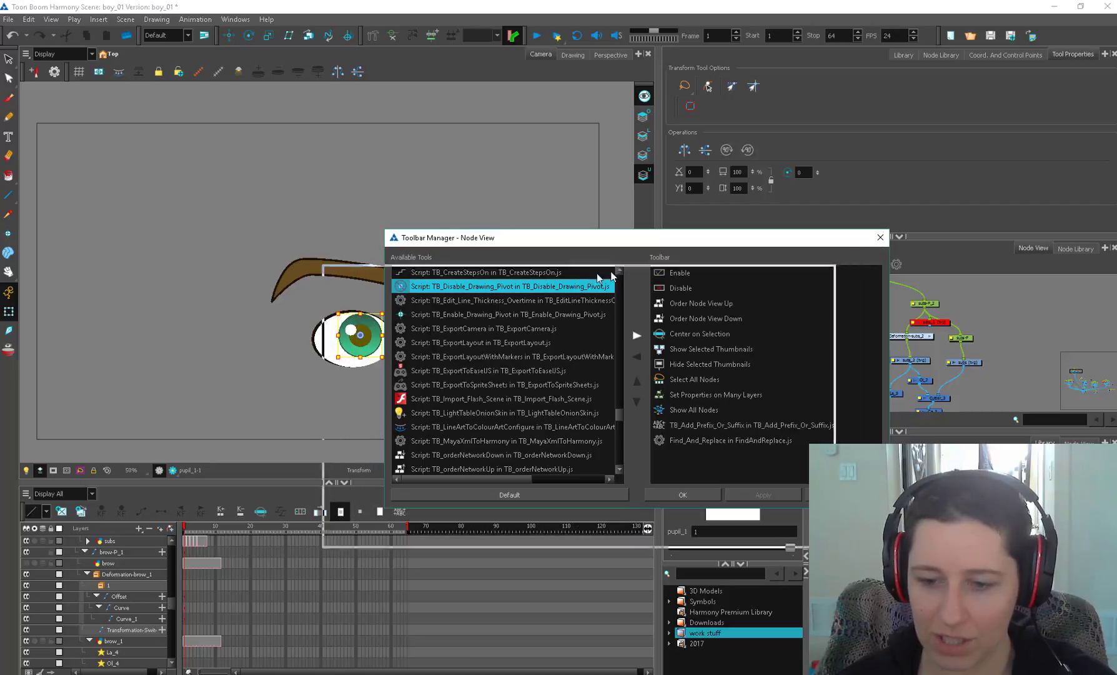
pyautogui.moveTo(611, 273); pyautogui.dragTo(589, 272)
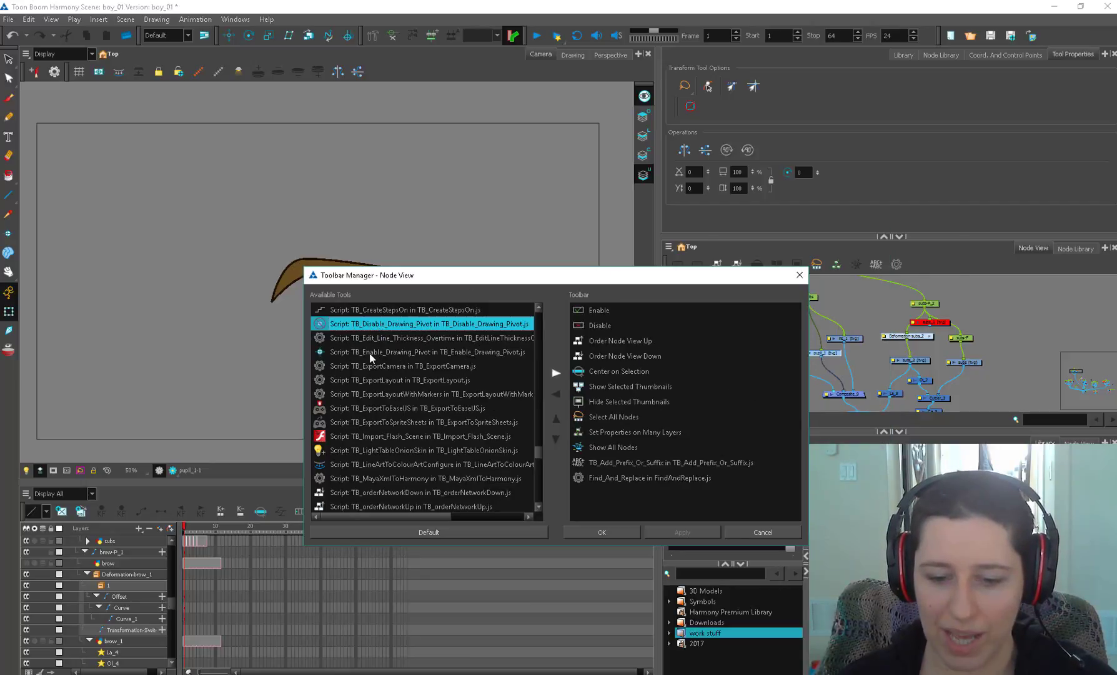
pyautogui.click(389, 354)
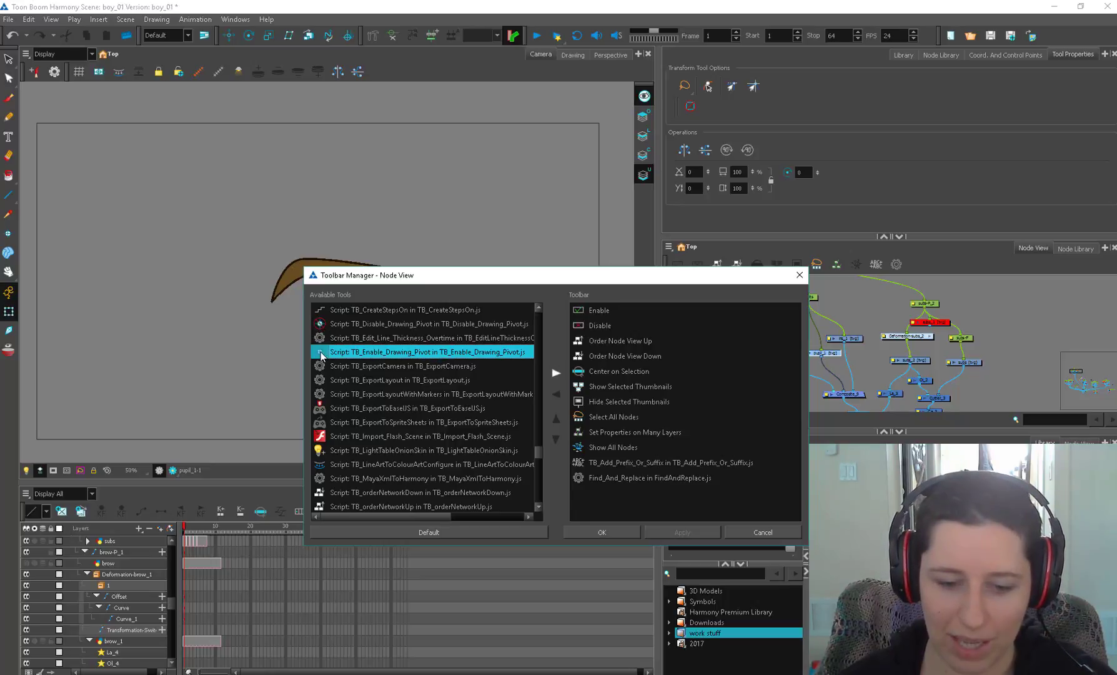
pyautogui.click(480, 325)
pyautogui.click(479, 350)
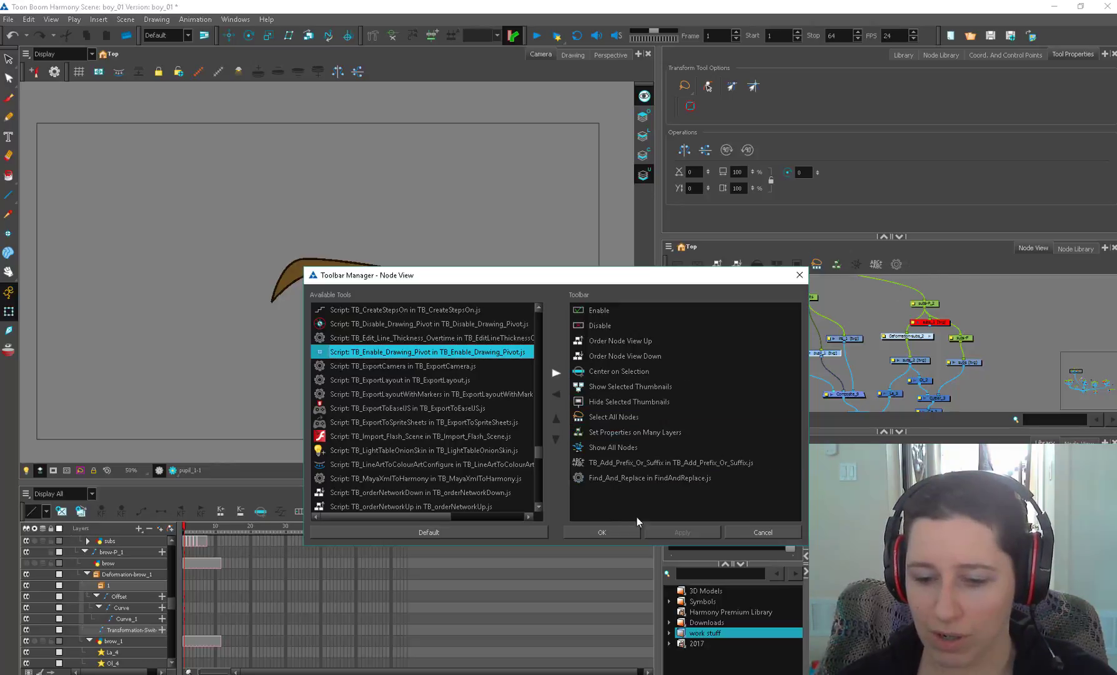
pyautogui.click(555, 373)
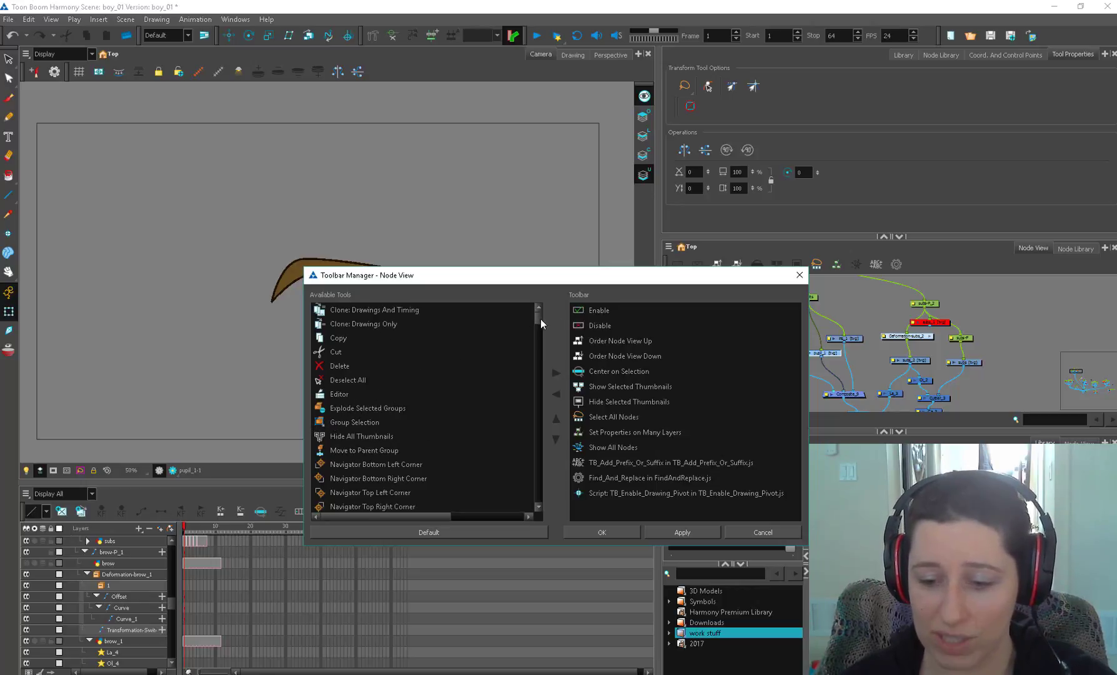
# Add the TB_Disable_Drawing_Pivot script to the Node View toolbar as well and accept the customization
pyautogui.moveTo(540, 320); pyautogui.dragTo(541, 446)
pyautogui.click(518, 393)
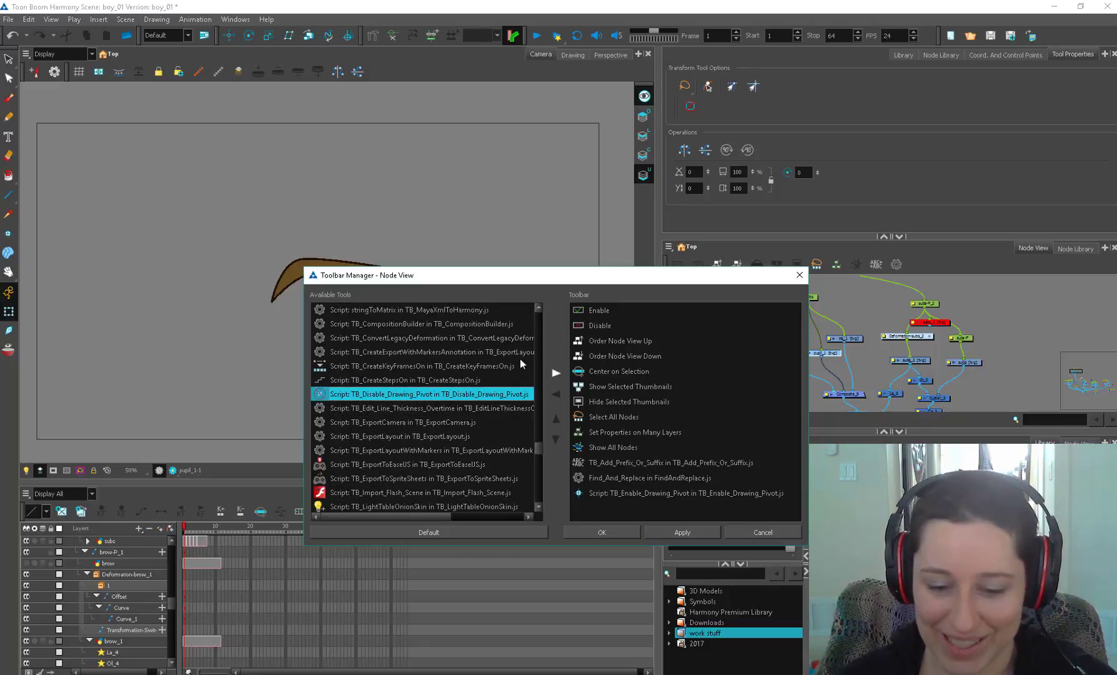
pyautogui.click(556, 373)
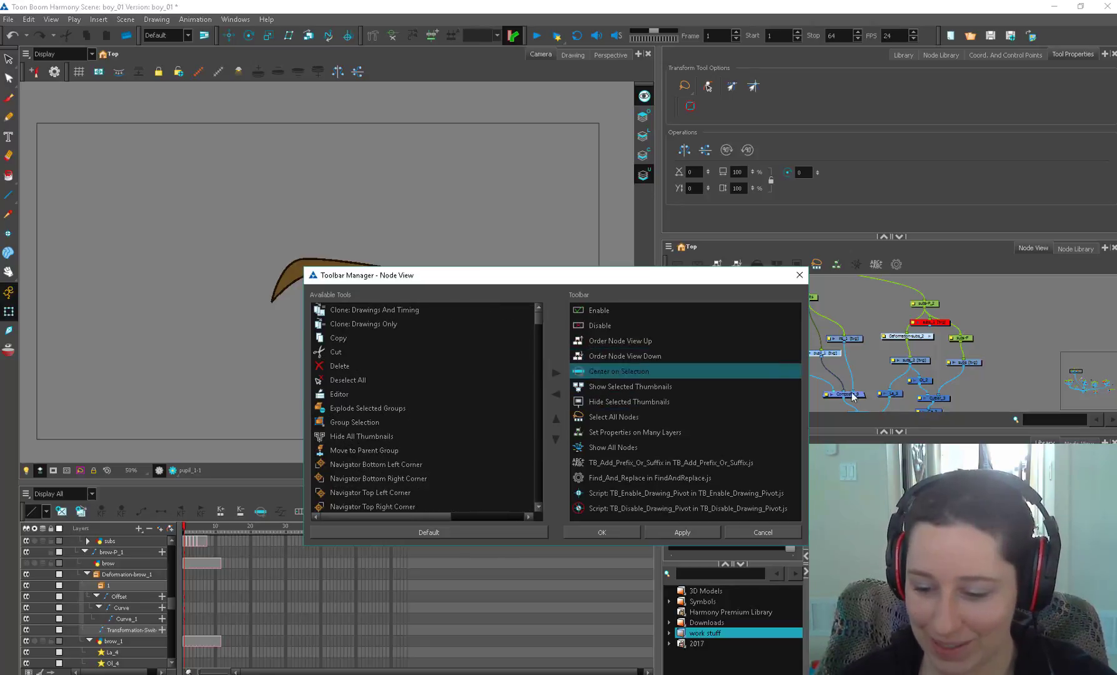
pyautogui.click(619, 532)
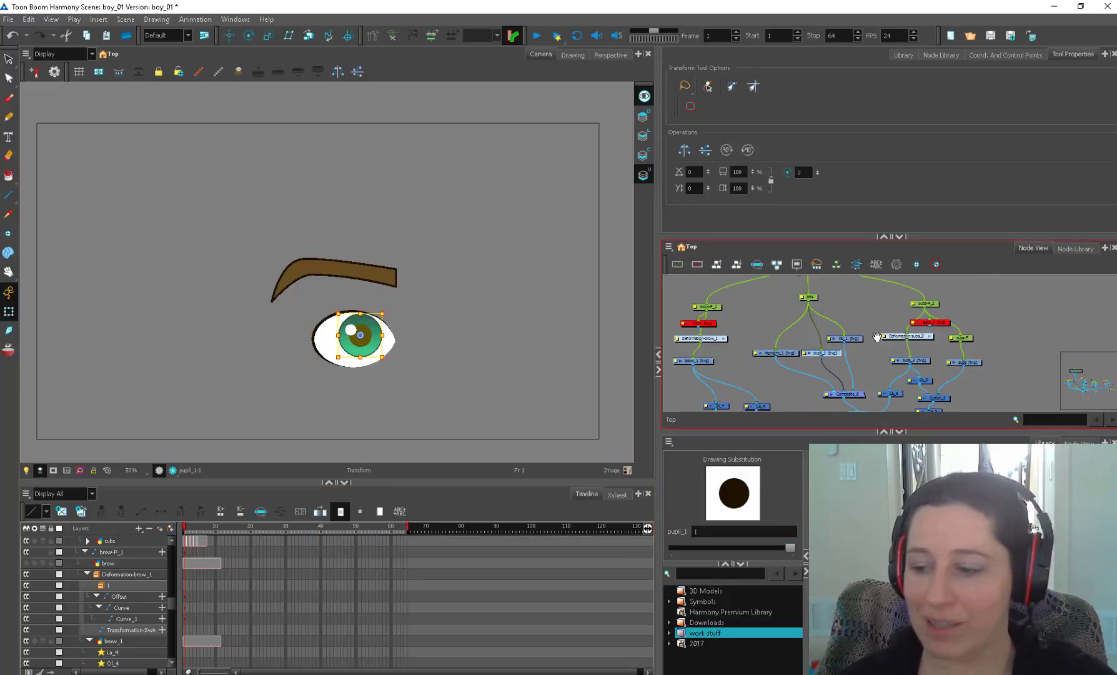
pyautogui.moveTo(854, 349)
pyautogui.mouseDown()
pyautogui.moveTo(858, 329)
pyautogui.moveTo(841, 303)
pyautogui.moveTo(756, 351)
pyautogui.mouseUp()
pyautogui.scroll(1, 858, 329)
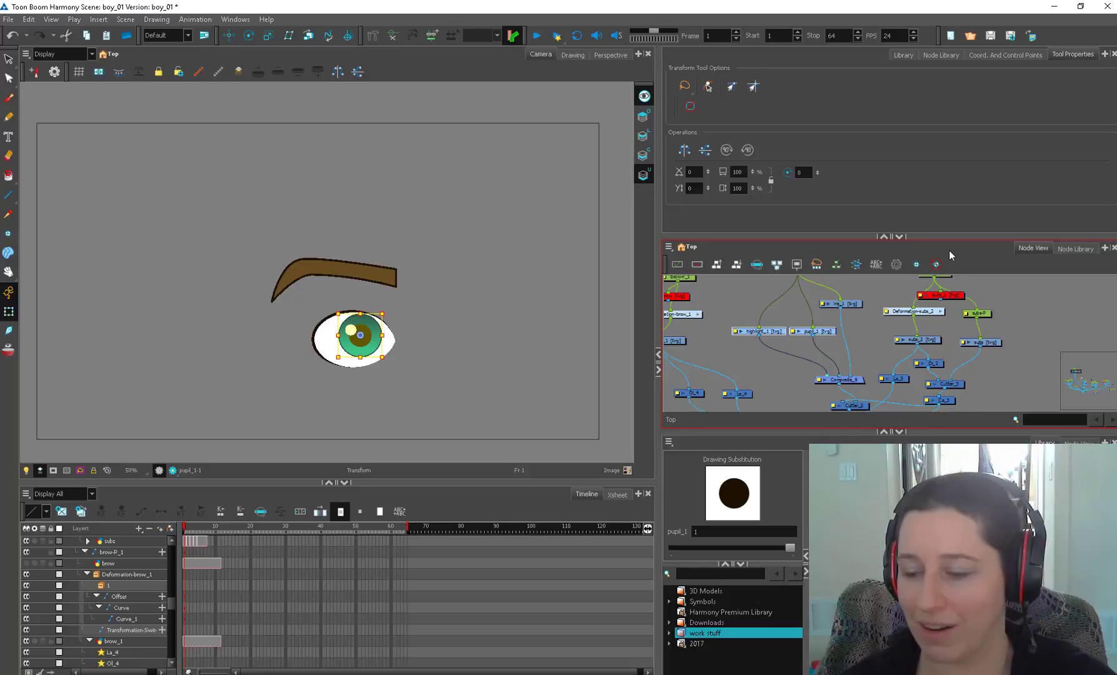
pyautogui.click(838, 337)
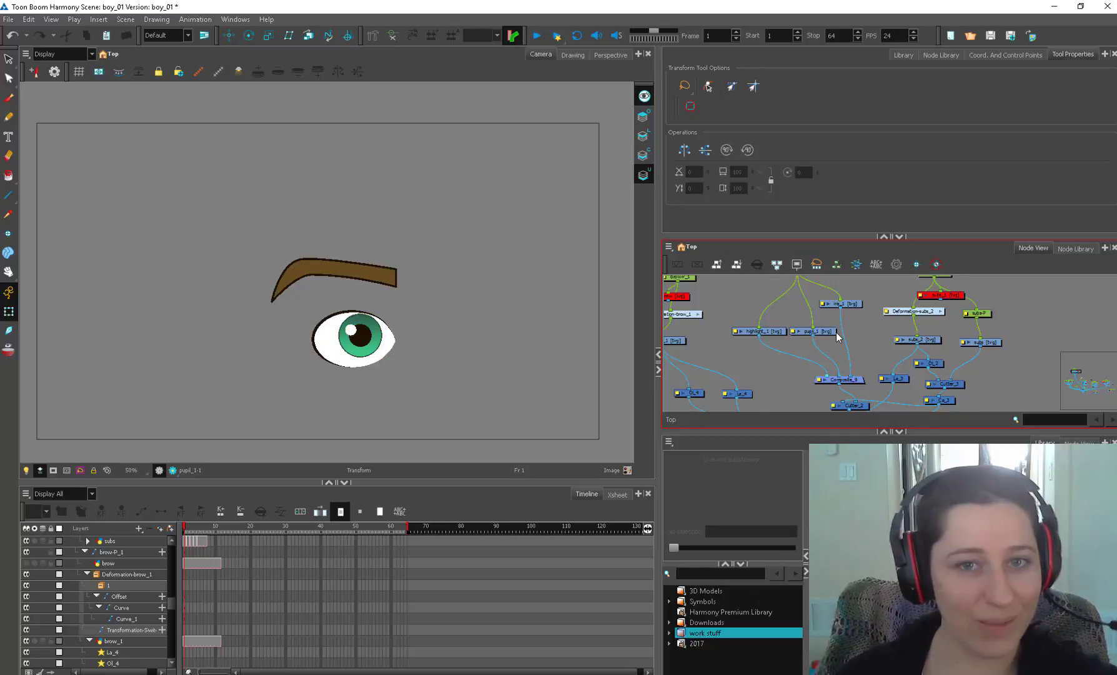